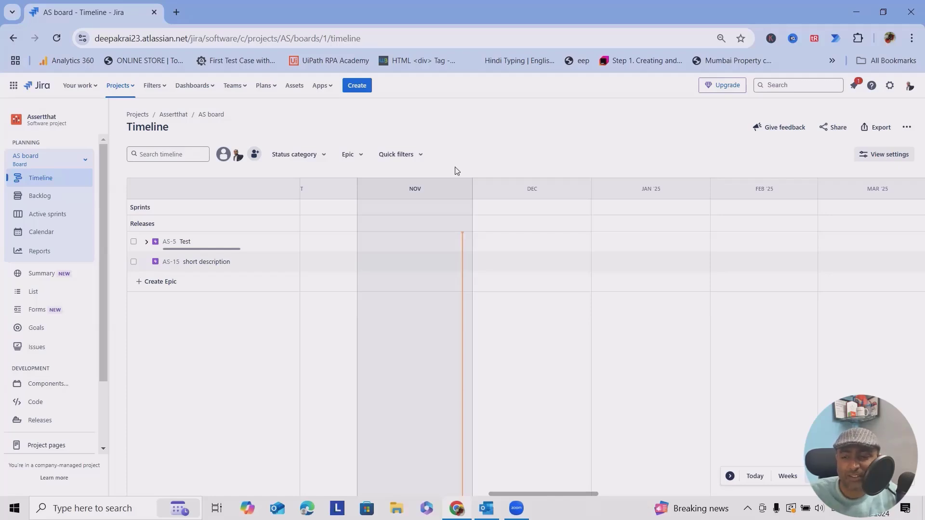
Open the Jira issue settings in a new browser tab and go to the list of workflows.
{"action": "left_click", "coordinate": [889, 85]}
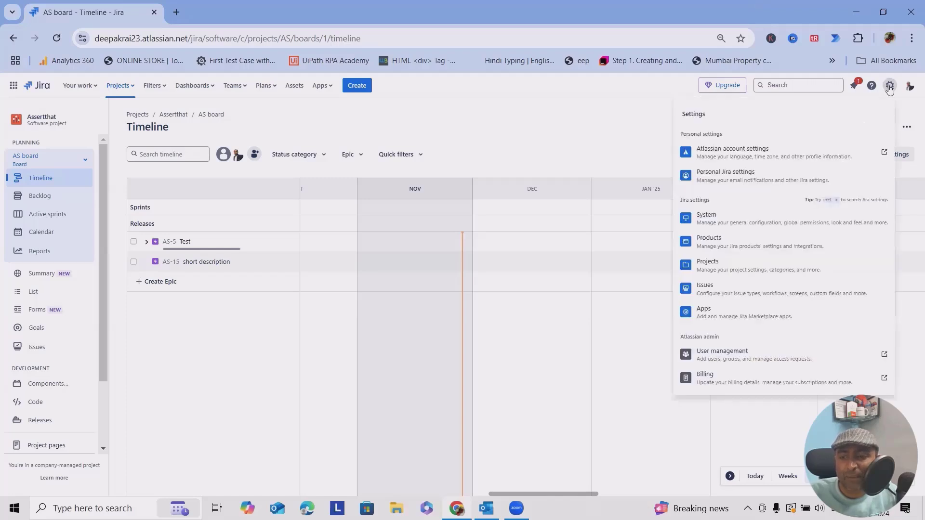
{"action": "right_click", "coordinate": [711, 297]}
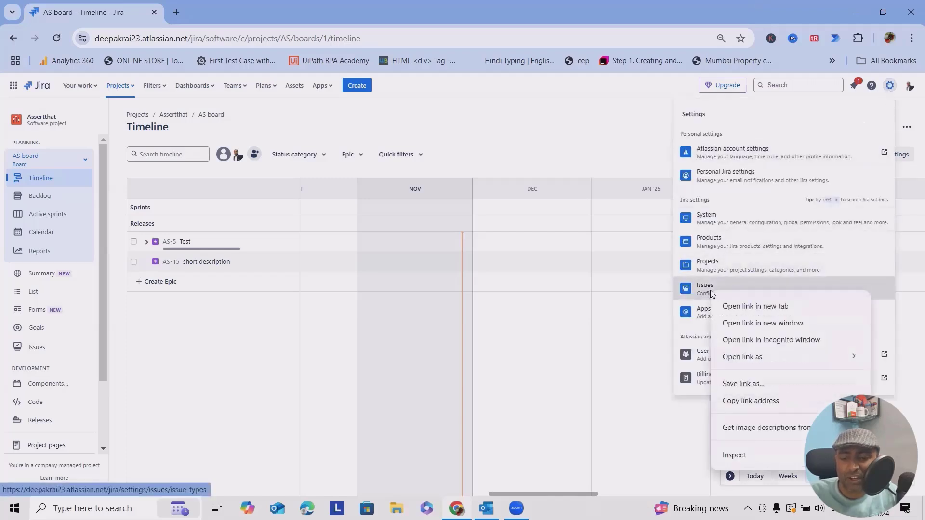
{"action": "left_click", "coordinate": [741, 304]}
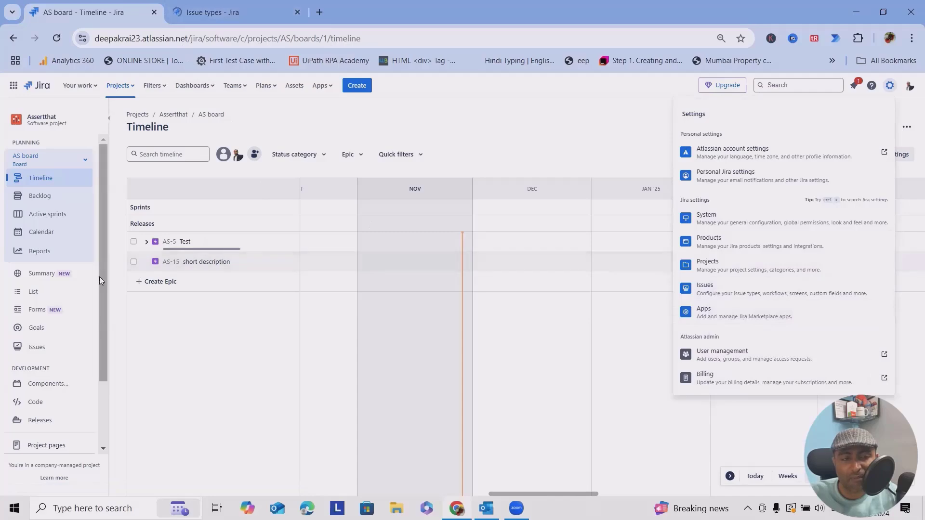
{"action": "key", "text": "ctrl+Tab"}
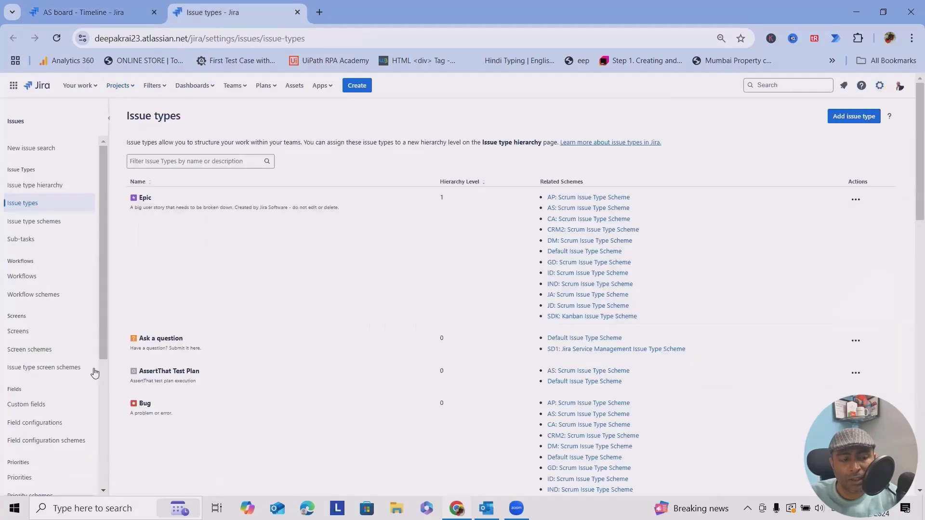
{"action": "left_click", "coordinate": [28, 276]}
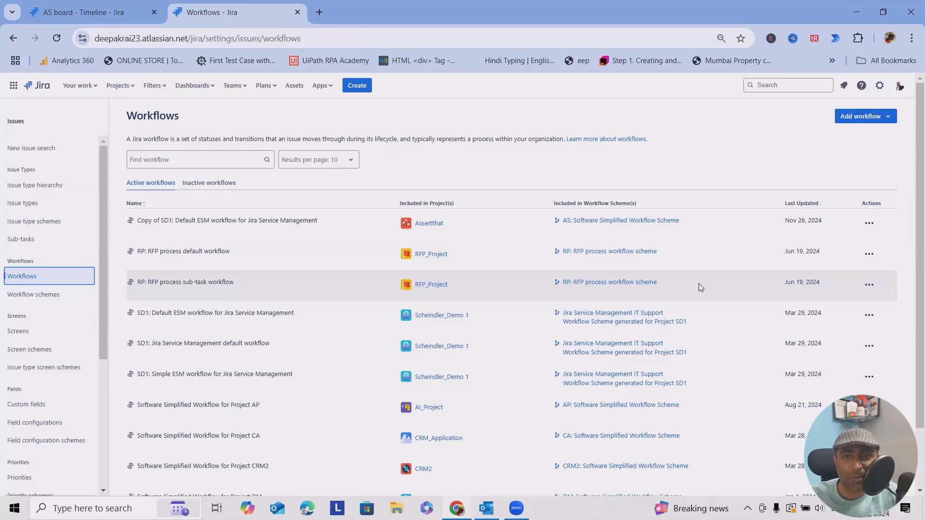
Create a new workflow named Demo_Workflow.
{"action": "left_click", "coordinate": [879, 118]}
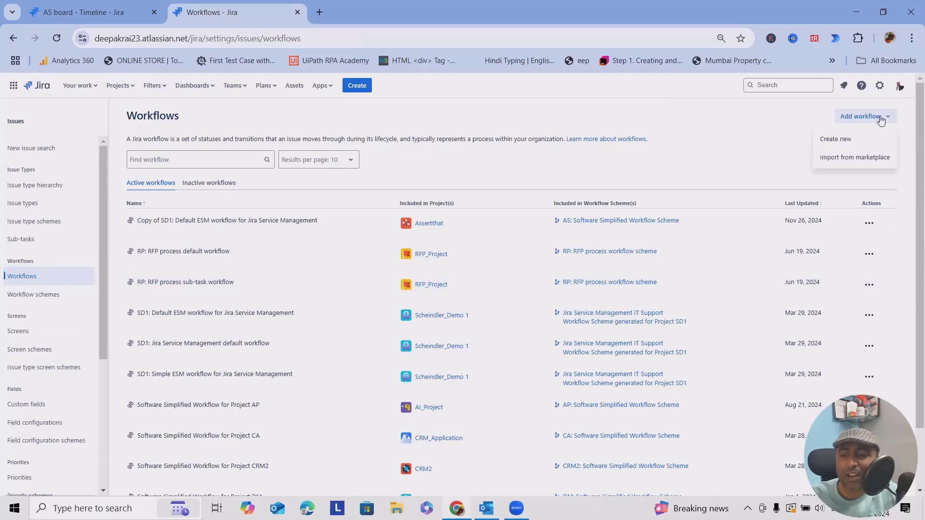
{"action": "left_click", "coordinate": [850, 140]}
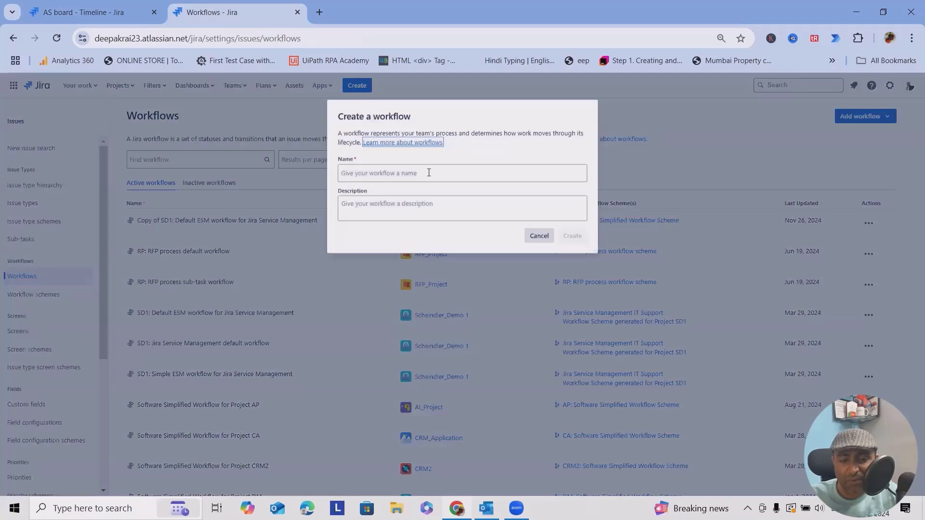
{"action": "left_click", "coordinate": [427, 177]}
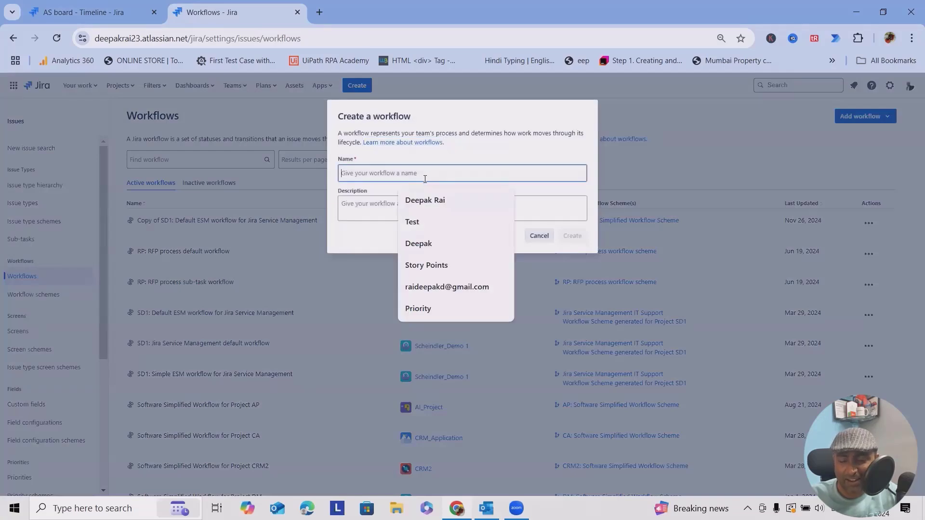
{"action": "type", "text": "Demo_"}
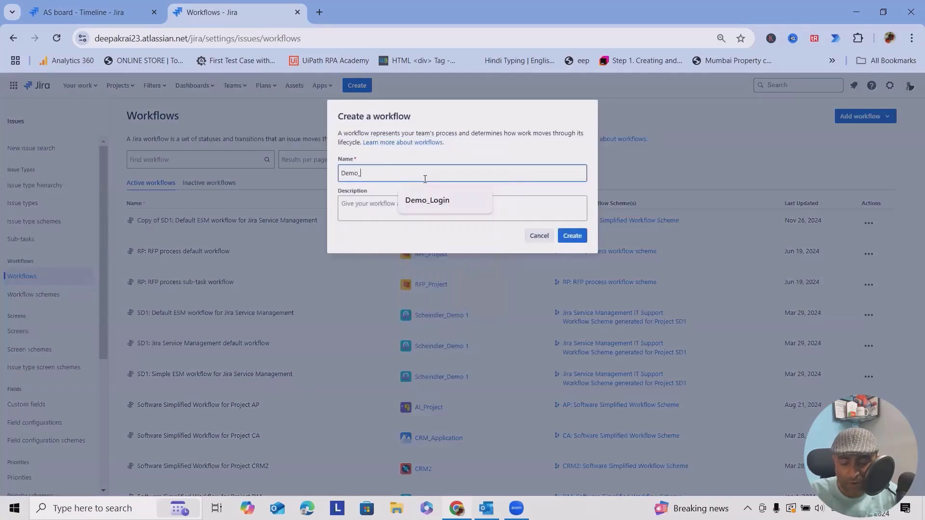
{"action": "type", "text": "Workflow"}
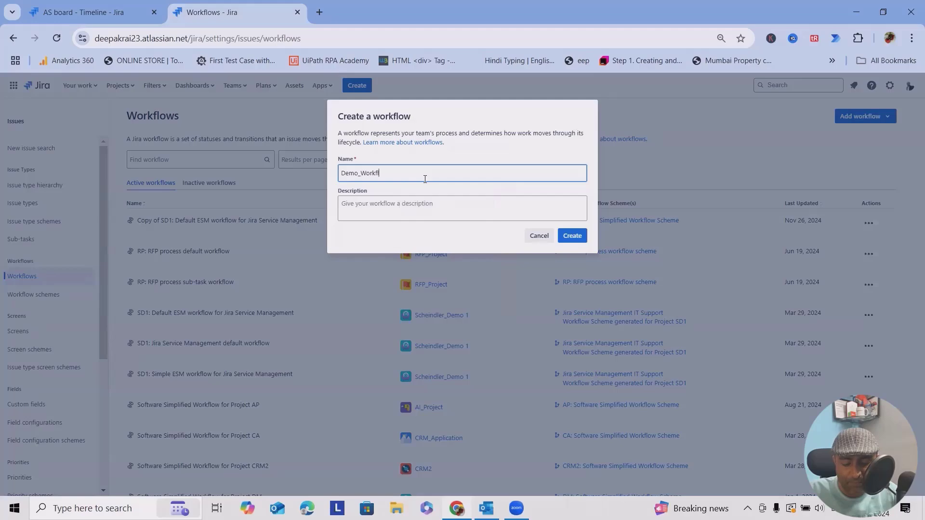
{"action": "left_click", "coordinate": [573, 236]}
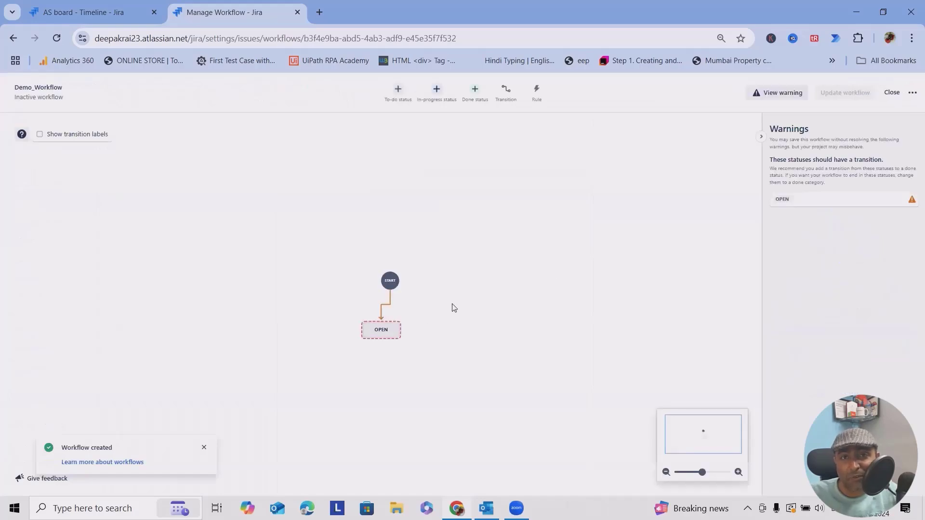
Move Start and Open higher on the canvas, and add the existing to-do status Development In-Progress, placing it below Open.
{"action": "left_click_drag", "start_coordinate": [389, 281], "coordinate": [380, 182]}
{"action": "left_click_drag", "start_coordinate": [380, 327], "coordinate": [380, 217]}
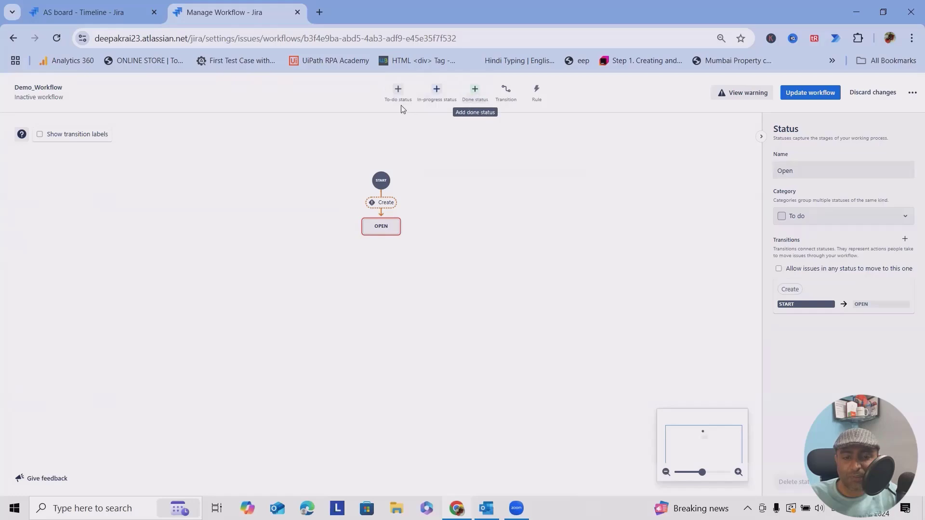
{"action": "left_click", "coordinate": [395, 92]}
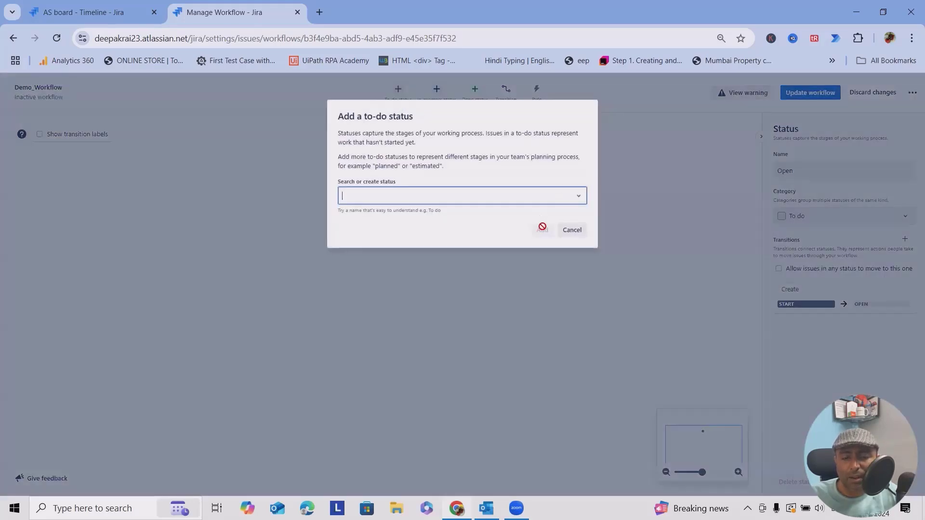
{"action": "left_click", "coordinate": [570, 230]}
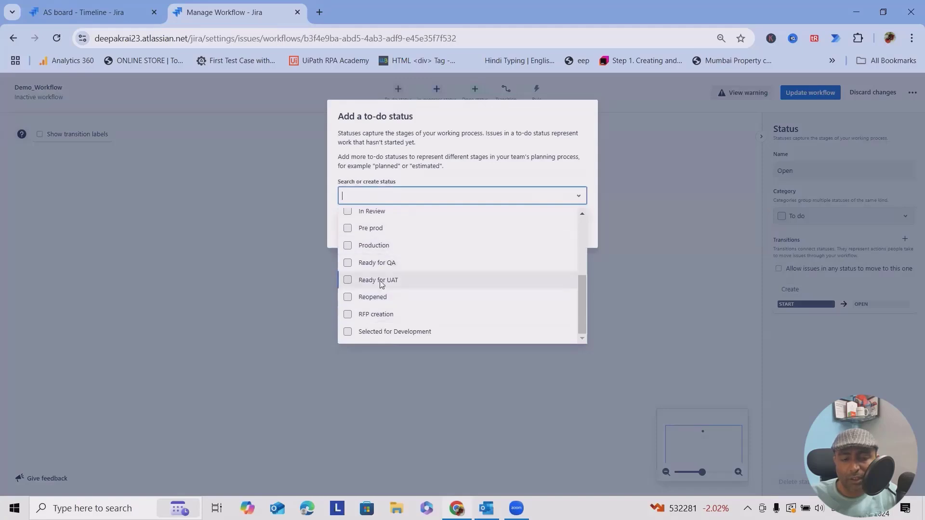
{"action": "scroll", "coordinate": [415, 304], "scroll_direction": "up", "scroll_amount": 3}
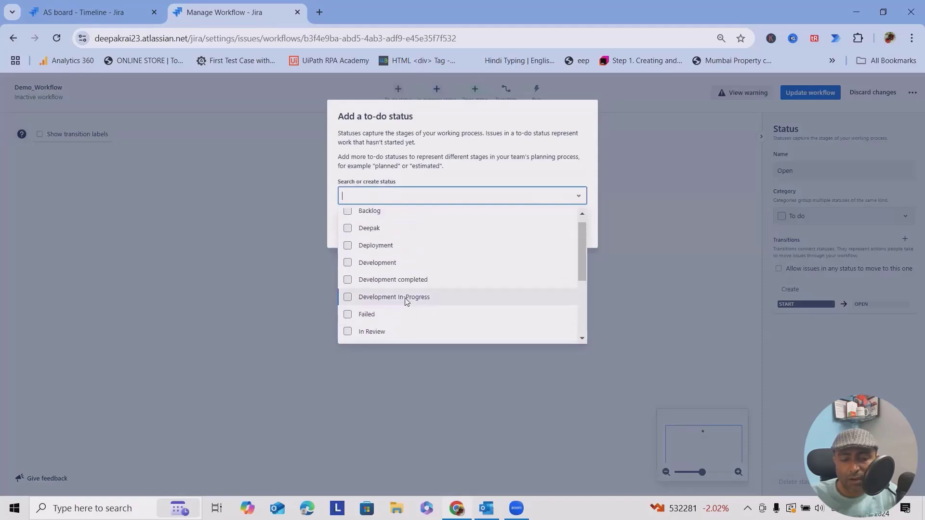
{"action": "left_click", "coordinate": [389, 299]}
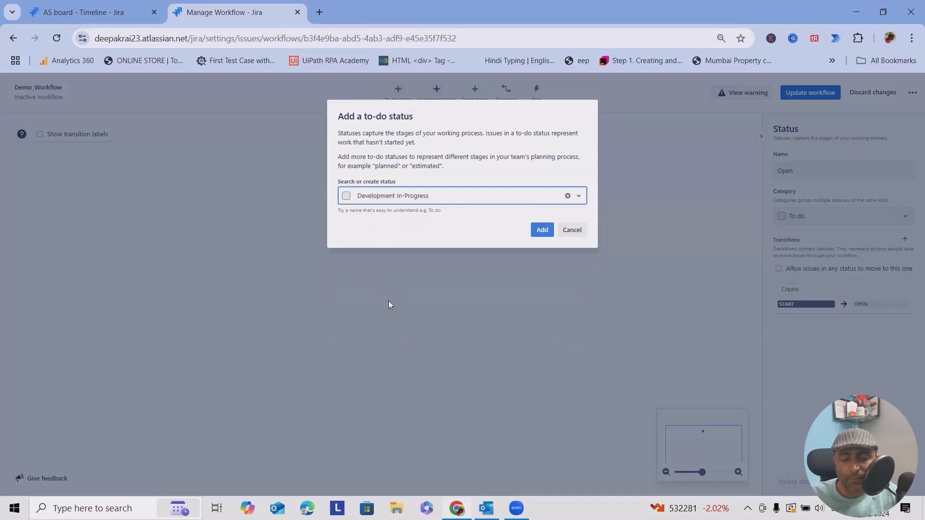
{"action": "left_click", "coordinate": [542, 230]}
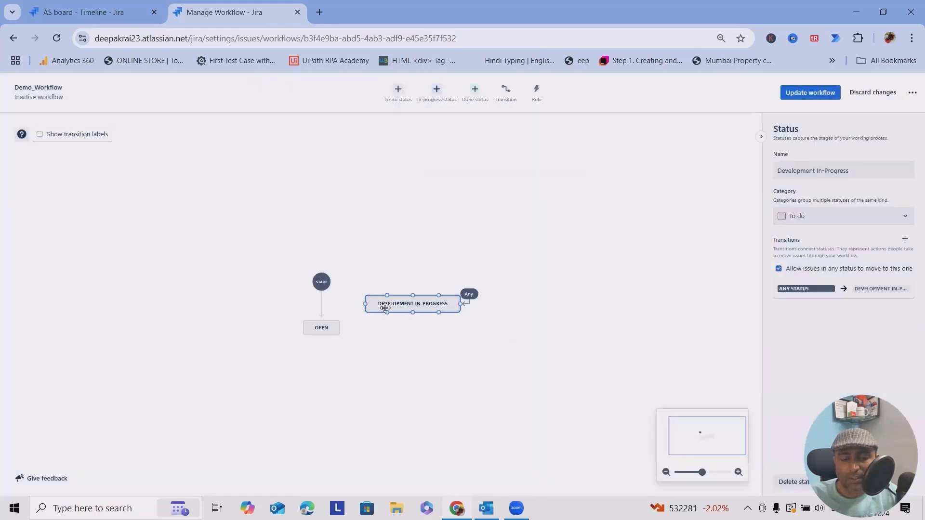
{"action": "left_click_drag", "start_coordinate": [431, 300], "coordinate": [349, 369]}
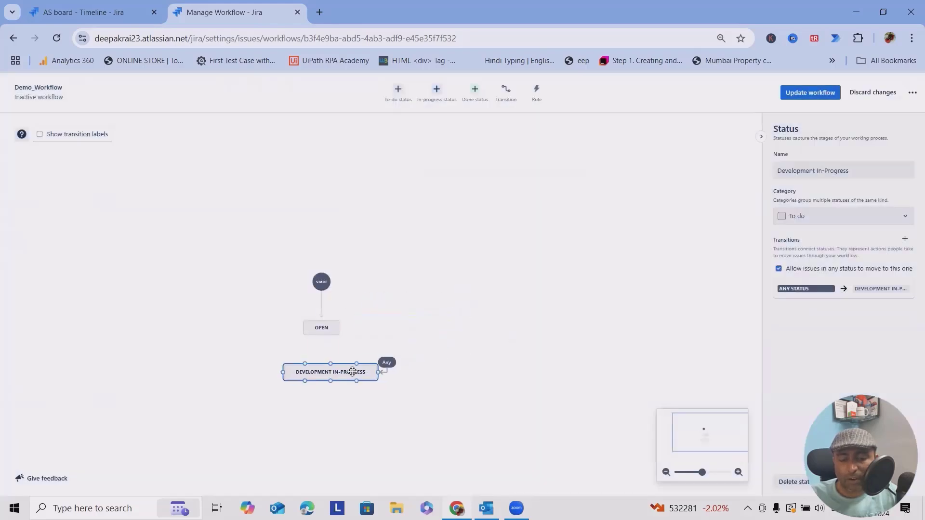
Add the existing to-do status Development completed and place it directly below Development In-Progress.
{"action": "left_click", "coordinate": [398, 89]}
{"action": "left_click", "coordinate": [531, 196]}
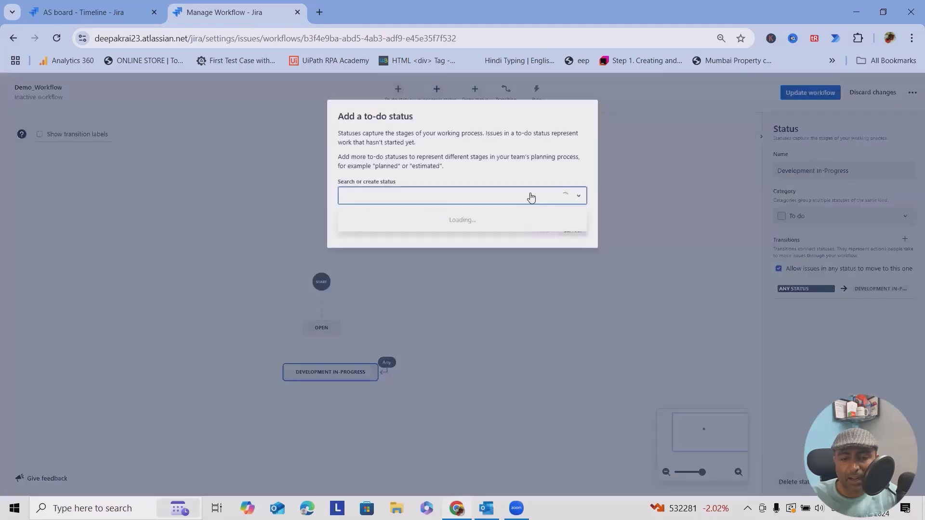
{"action": "left_click", "coordinate": [409, 289]}
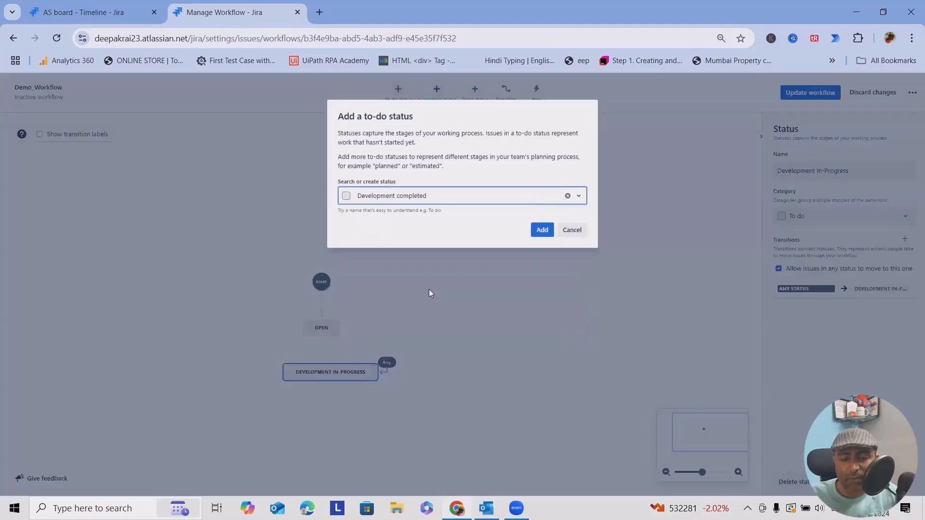
{"action": "left_click", "coordinate": [539, 230]}
{"action": "left_click_drag", "start_coordinate": [296, 391], "coordinate": [306, 389]}
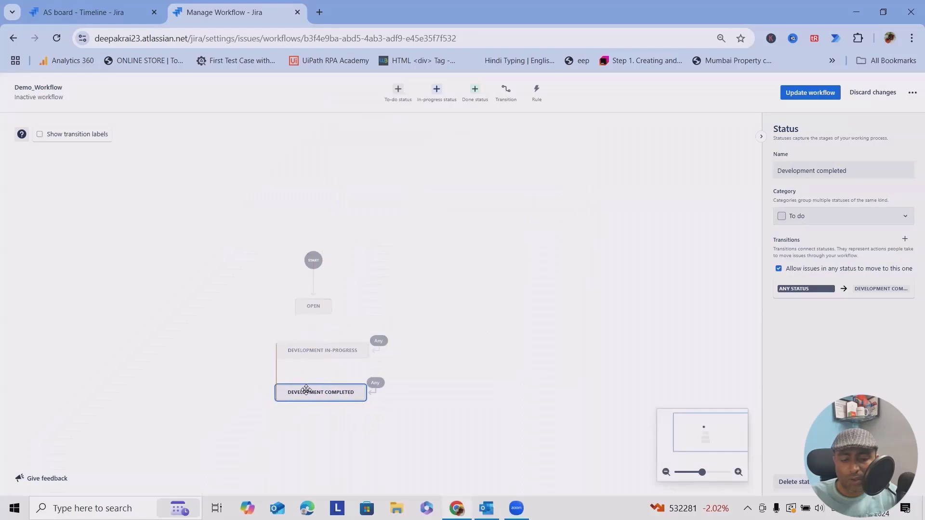
Add the existing to-do status In Review and place it below Development completed.
{"action": "left_click", "coordinate": [398, 91]}
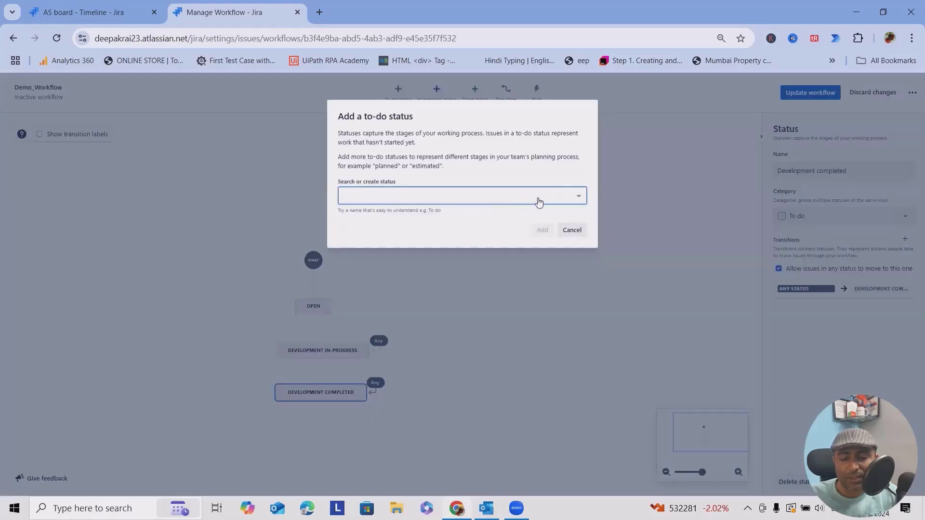
{"action": "left_click", "coordinate": [578, 196]}
{"action": "left_click", "coordinate": [379, 260]}
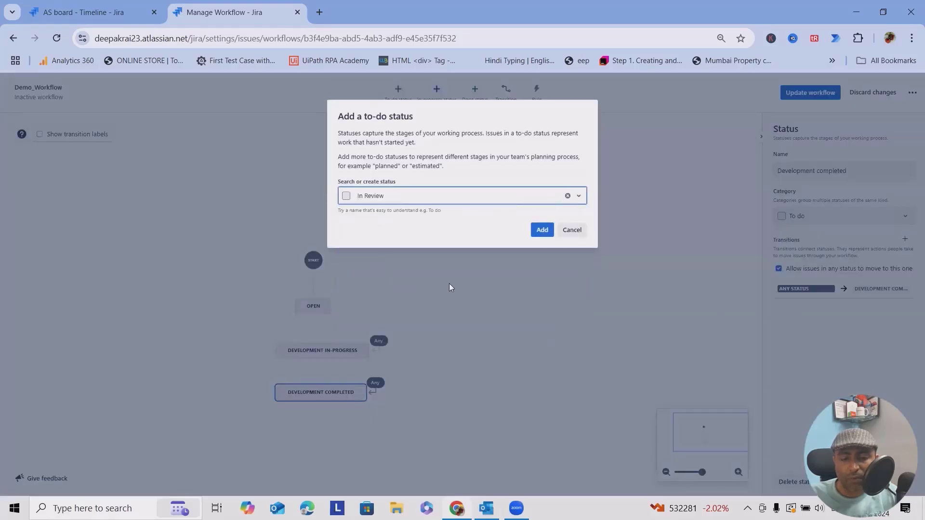
{"action": "key", "text": "Return"}
Add the existing to-do status Ready for QA and place it below In Review.
{"action": "left_click", "coordinate": [397, 92]}
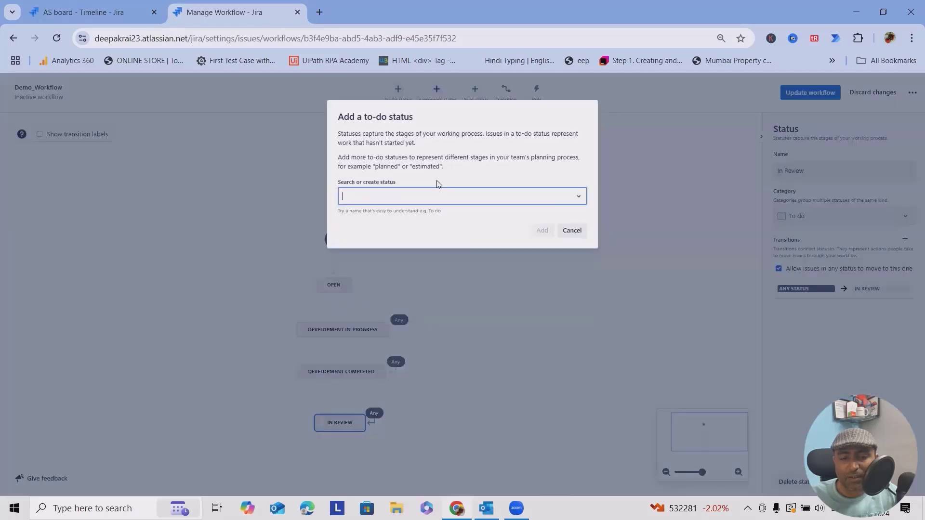
{"action": "left_click", "coordinate": [553, 196]}
{"action": "scroll", "coordinate": [369, 338], "scroll_direction": "down", "scroll_amount": 5}
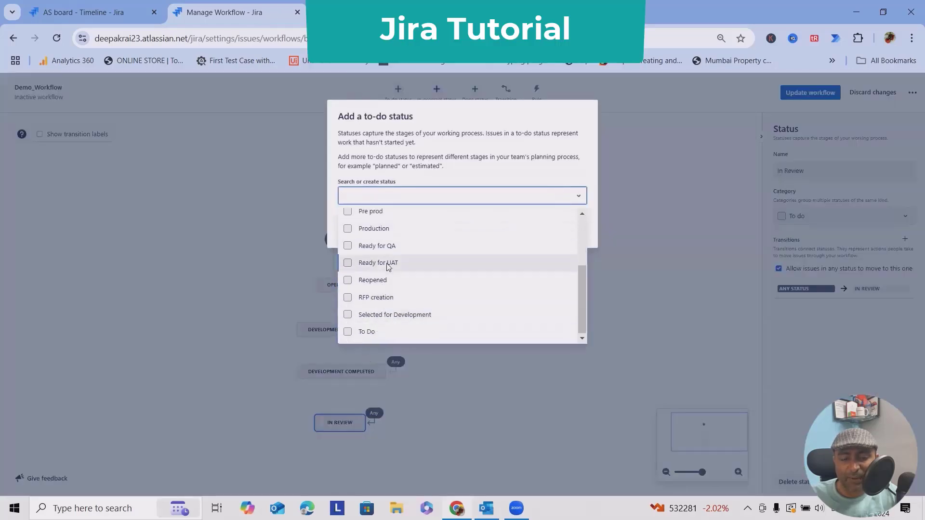
{"action": "left_click", "coordinate": [380, 245]}
{"action": "left_click", "coordinate": [541, 230]}
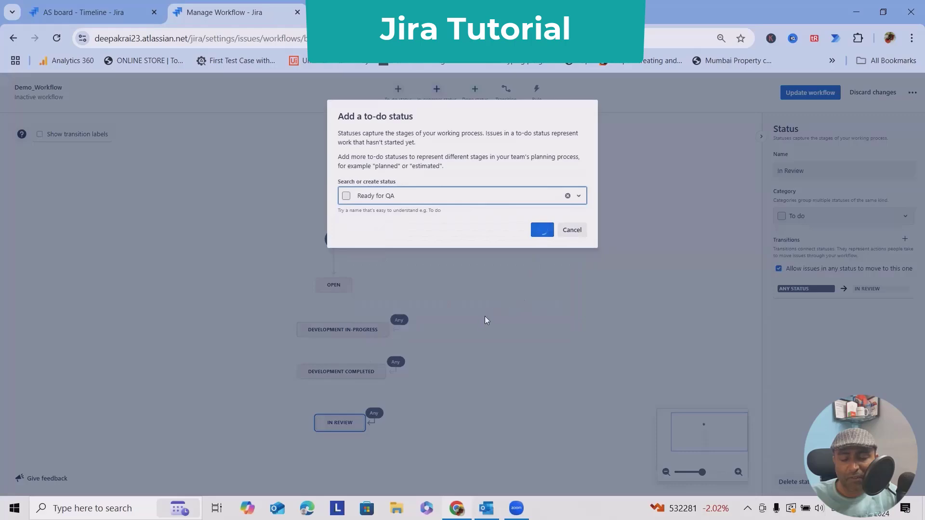
Add the existing to-do status Ready for UAT and place it below Ready for QA.
{"action": "left_click", "coordinate": [404, 89]}
{"action": "left_click", "coordinate": [495, 196]}
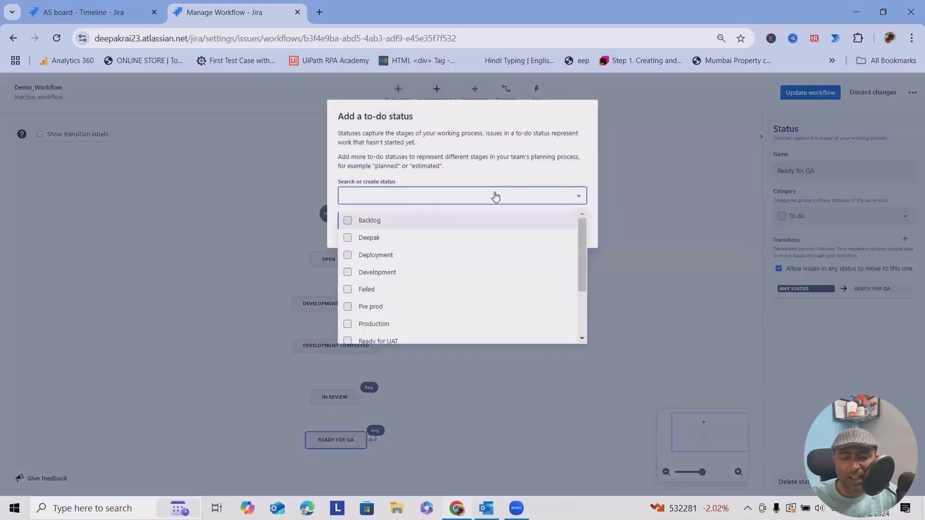
{"action": "scroll", "coordinate": [458, 270], "scroll_direction": "down", "scroll_amount": 3}
{"action": "left_click", "coordinate": [409, 262]}
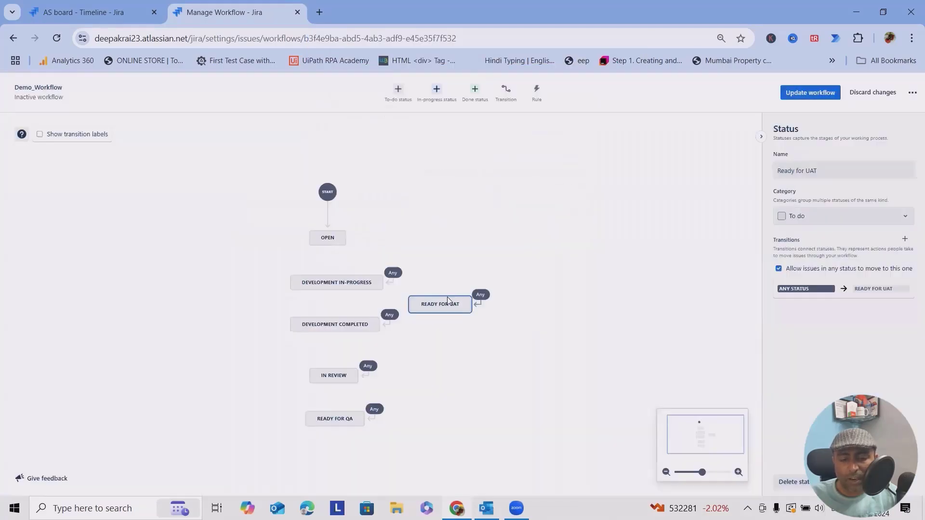
{"action": "left_click_drag", "start_coordinate": [446, 303], "coordinate": [349, 470]}
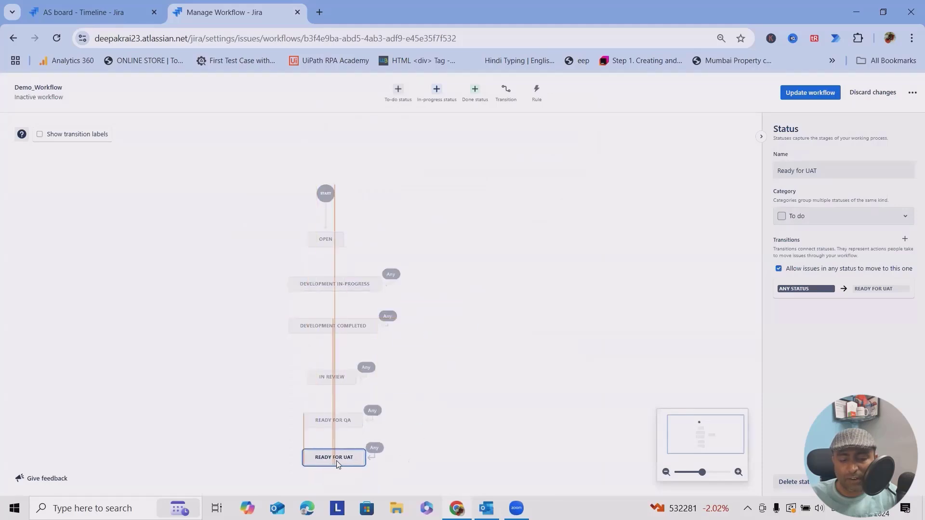
Add the existing to-do status Production and place it at the end of the column, below Ready for UAT.
{"action": "left_click", "coordinate": [398, 89]}
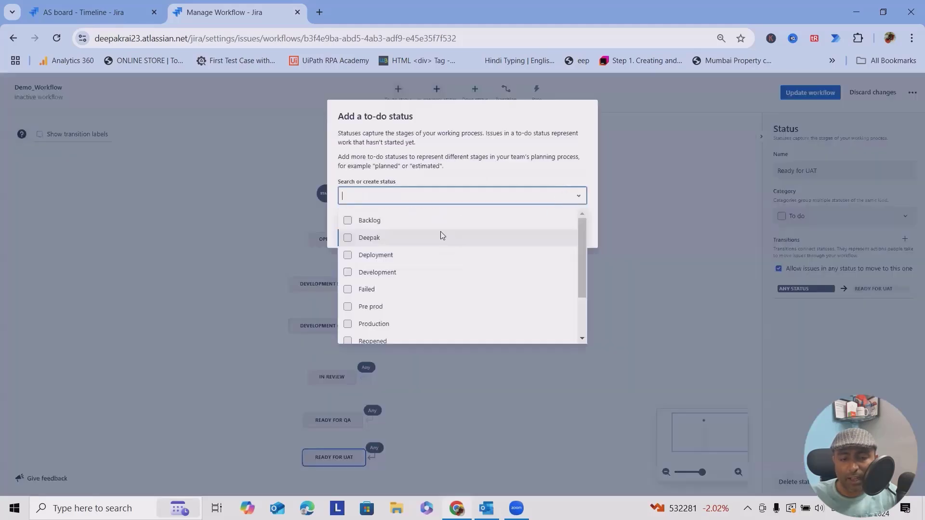
{"action": "scroll", "coordinate": [409, 251], "scroll_direction": "down", "scroll_amount": 3}
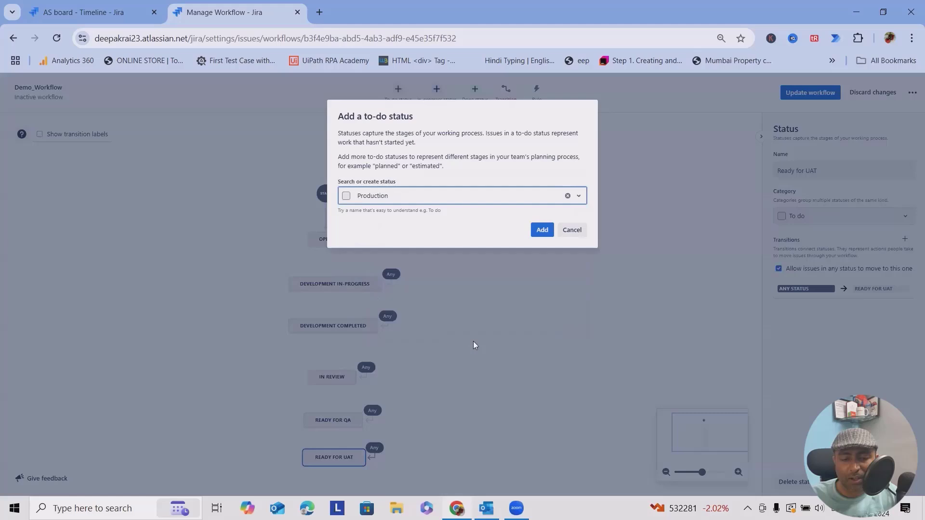
{"action": "left_click", "coordinate": [541, 229]}
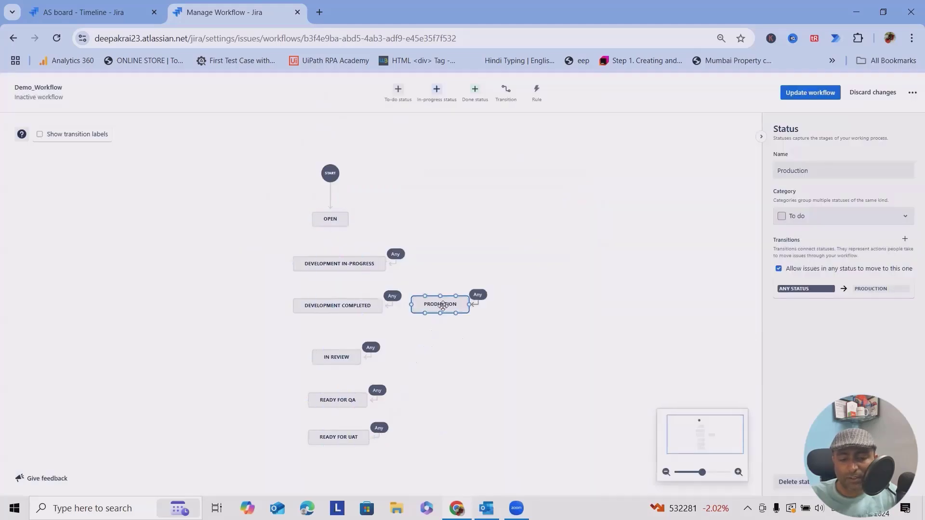
{"action": "left_click_drag", "start_coordinate": [440, 305], "coordinate": [341, 471]}
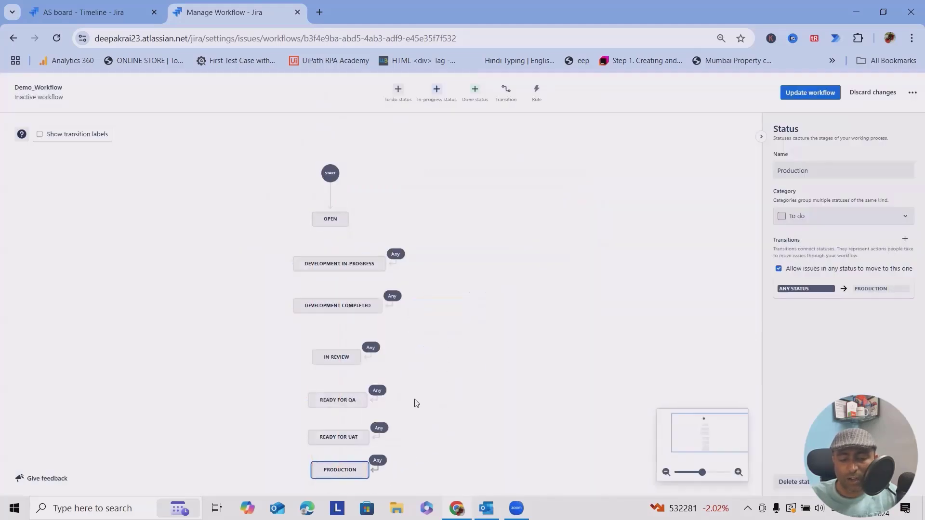
Even out the vertical spacing of the statuses from Development In-Progress down to Production.
{"action": "left_click_drag", "start_coordinate": [325, 262], "coordinate": [324, 252]}
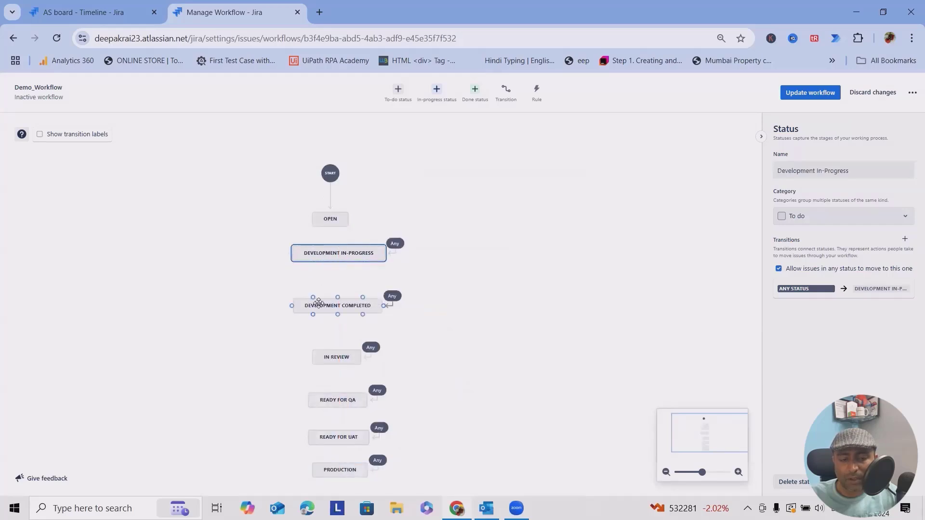
{"action": "left_click_drag", "start_coordinate": [337, 306], "coordinate": [337, 291]}
{"action": "left_click_drag", "start_coordinate": [322, 349], "coordinate": [318, 329]}
{"action": "left_click_drag", "start_coordinate": [338, 403], "coordinate": [336, 394]}
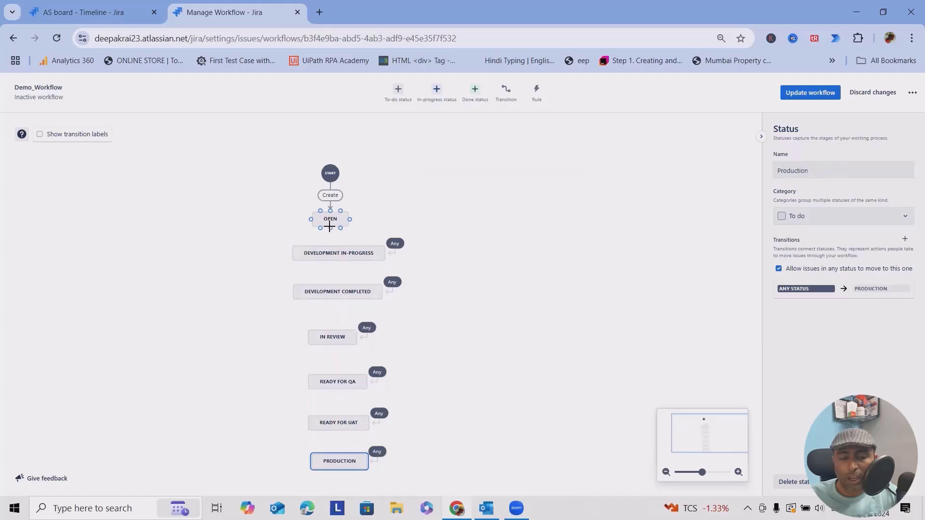
Create a transition named Dev from Open to Development In-Progress.
{"action": "left_click_drag", "start_coordinate": [331, 228], "coordinate": [342, 247]}
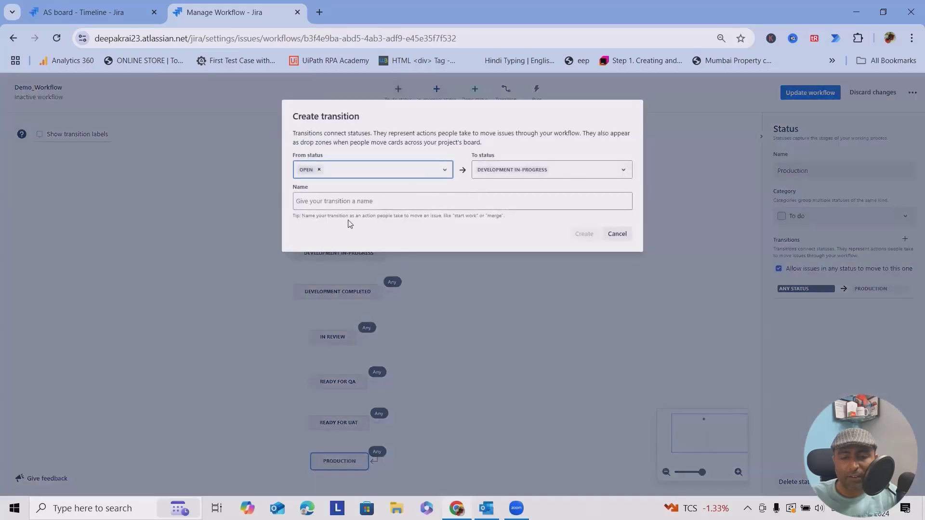
{"action": "left_click", "coordinate": [368, 200]}
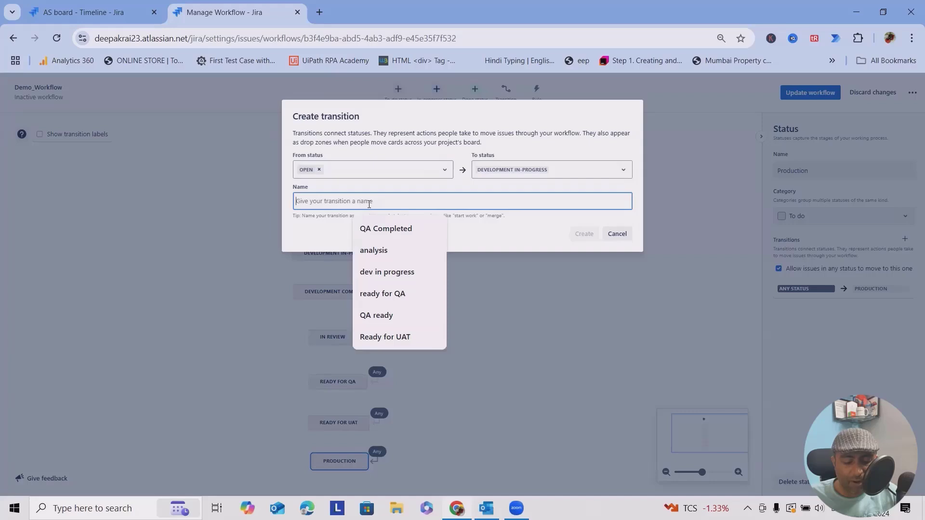
{"action": "type", "text": "Dev"}
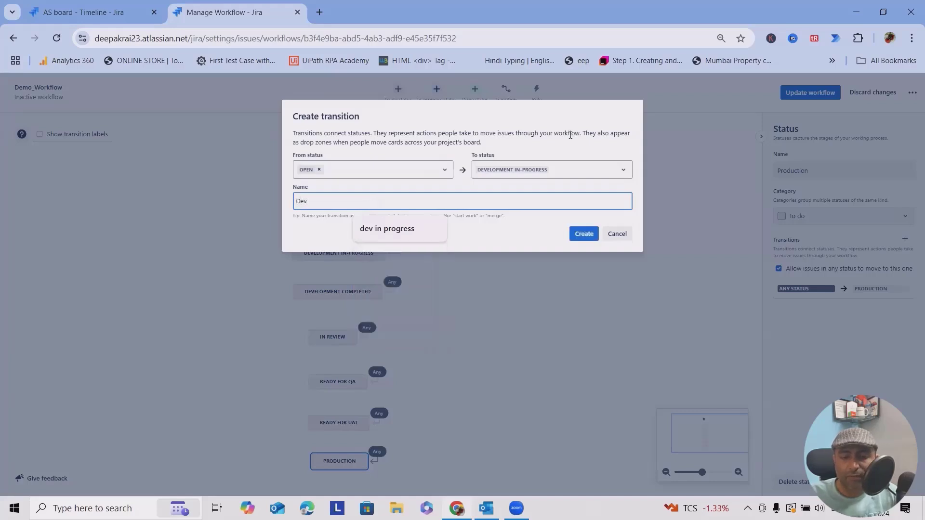
{"action": "key", "text": "Return"}
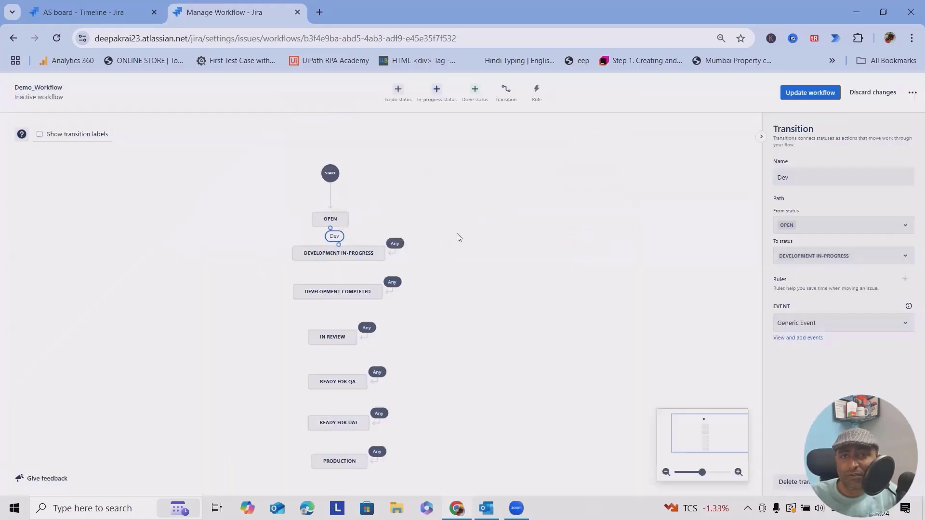
Create a transition named Dev Done from Development In-Progress to Development Completed.
{"action": "left_click", "coordinate": [510, 94]}
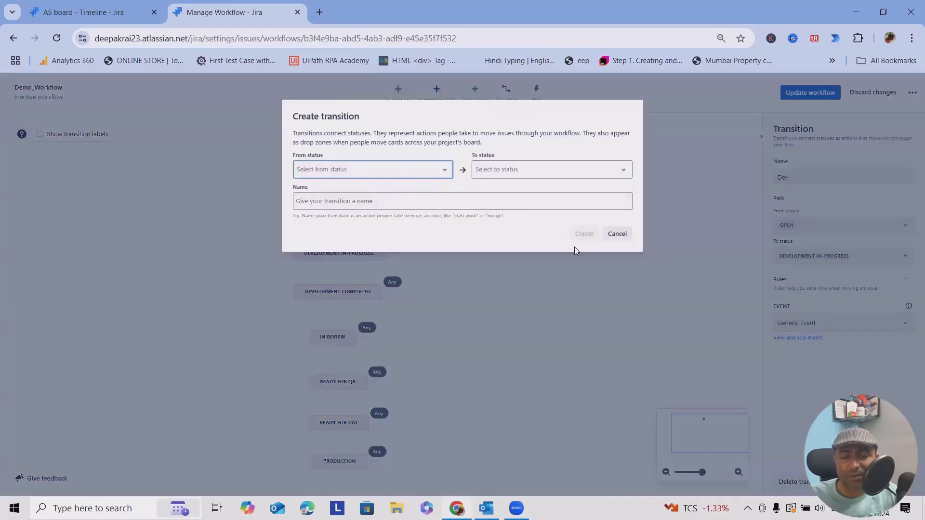
{"action": "left_click", "coordinate": [427, 172]}
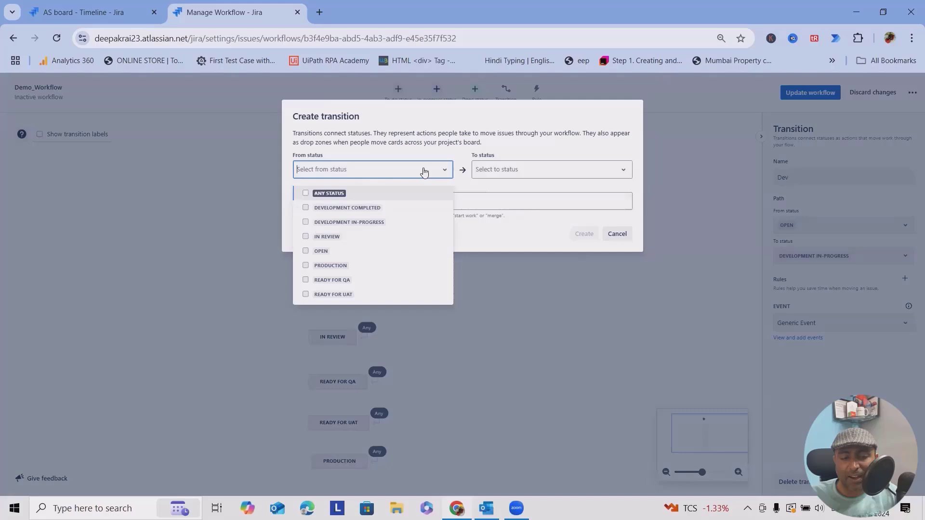
{"action": "left_click", "coordinate": [354, 223]}
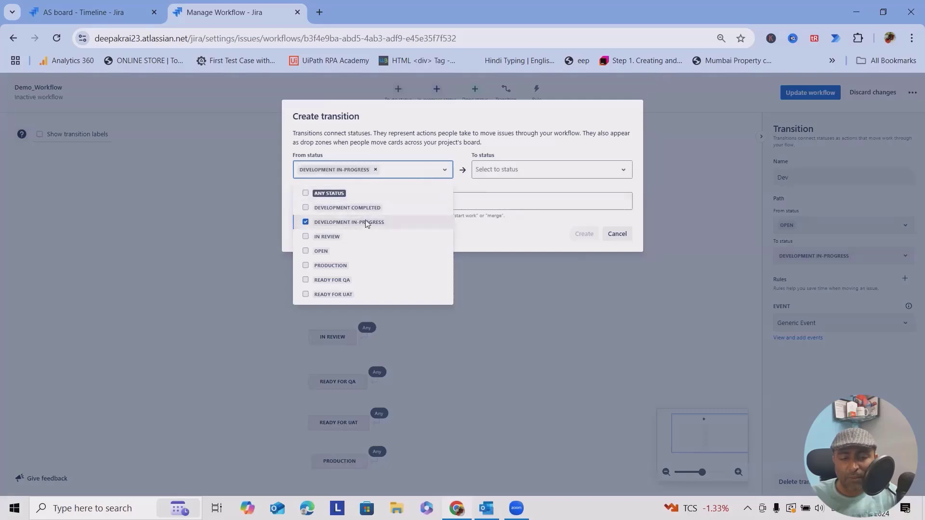
{"action": "left_click", "coordinate": [519, 170]}
{"action": "left_click", "coordinate": [530, 199]}
{"action": "left_click", "coordinate": [534, 202]}
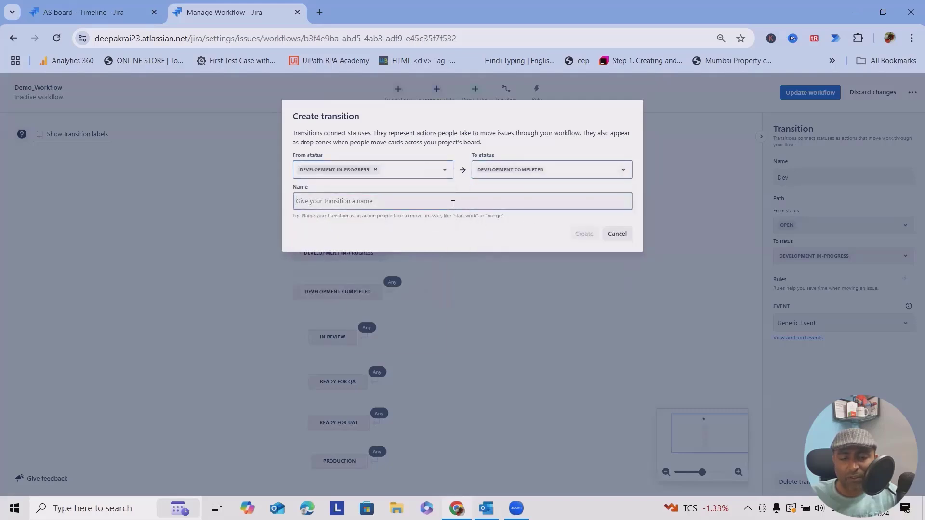
{"action": "type", "text": "Dev "}
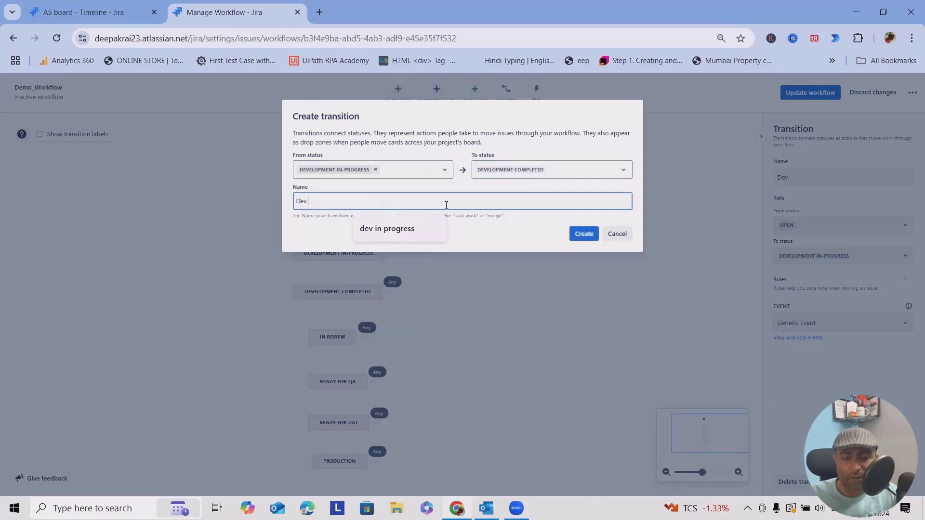
{"action": "type", "text": "Done"}
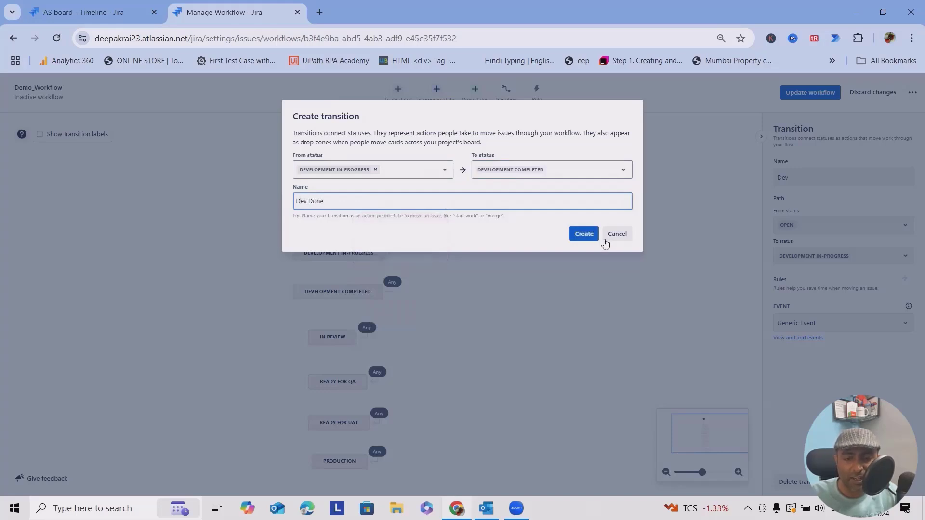
{"action": "left_click", "coordinate": [584, 234]}
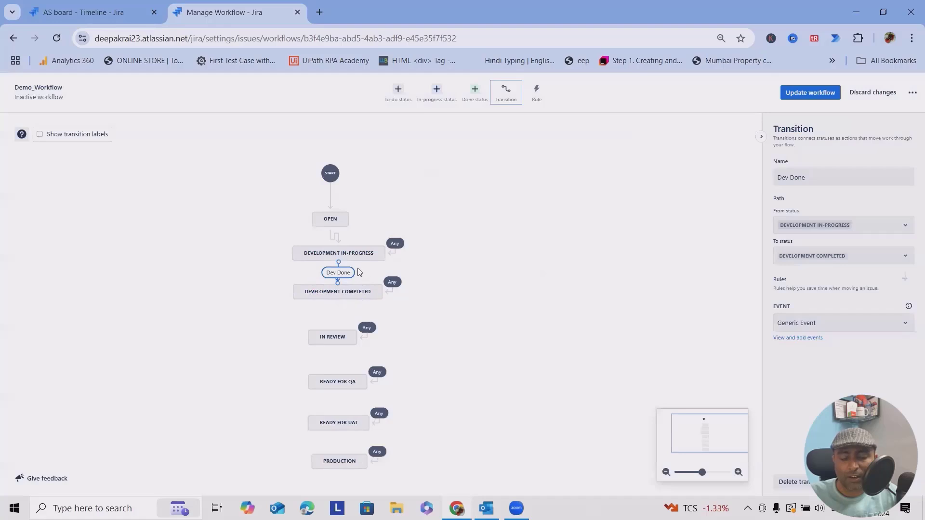
Create a transition named Analyze code from Development Completed to In Review.
{"action": "left_click", "coordinate": [511, 97]}
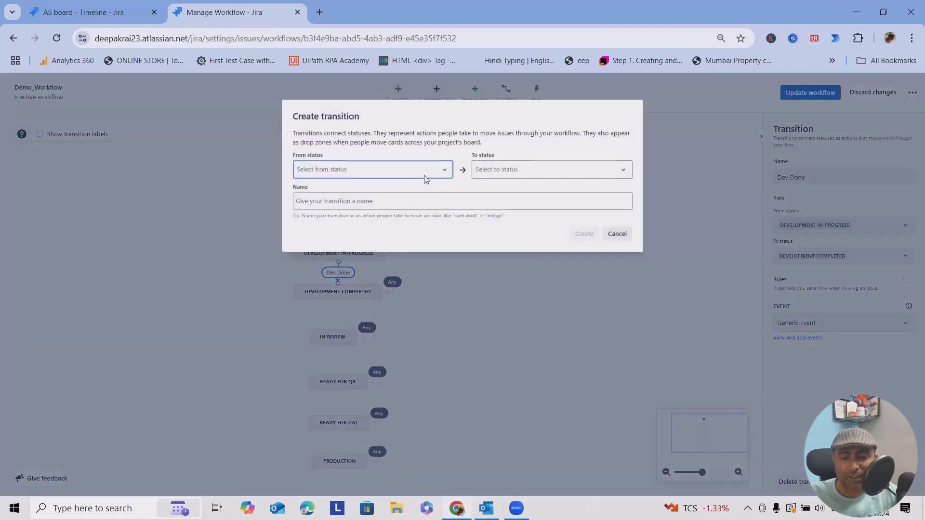
{"action": "left_click", "coordinate": [426, 177]}
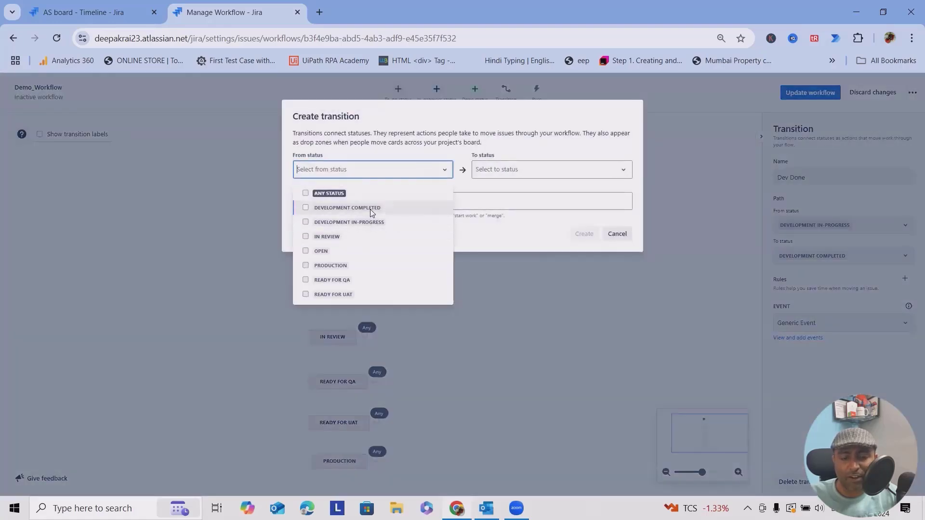
{"action": "left_click", "coordinate": [356, 208]}
{"action": "left_click", "coordinate": [323, 236]}
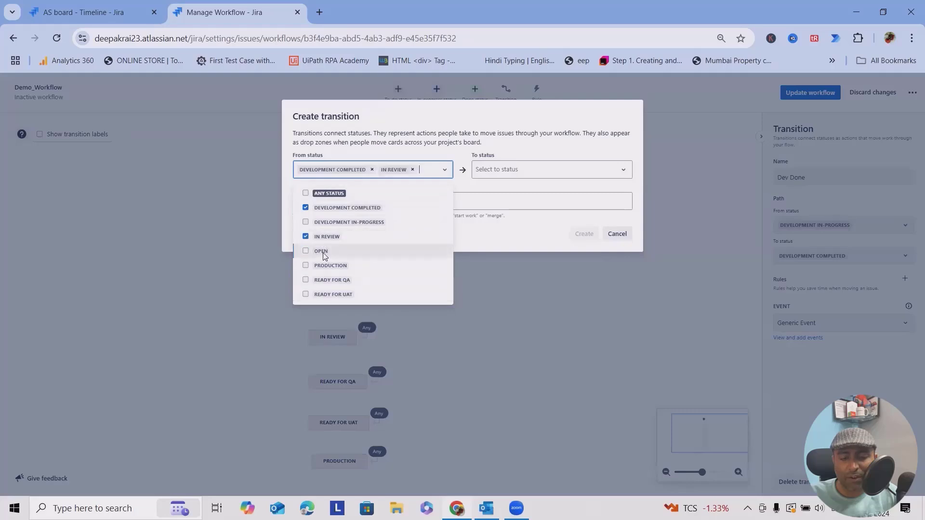
{"action": "left_click", "coordinate": [412, 170]}
{"action": "left_click", "coordinate": [523, 176]}
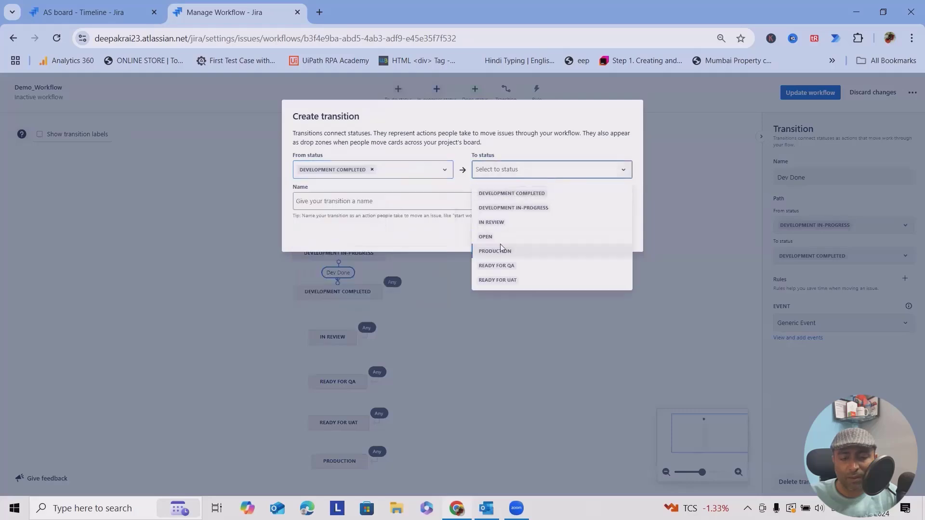
{"action": "left_click", "coordinate": [499, 222]}
{"action": "left_click", "coordinate": [450, 203]}
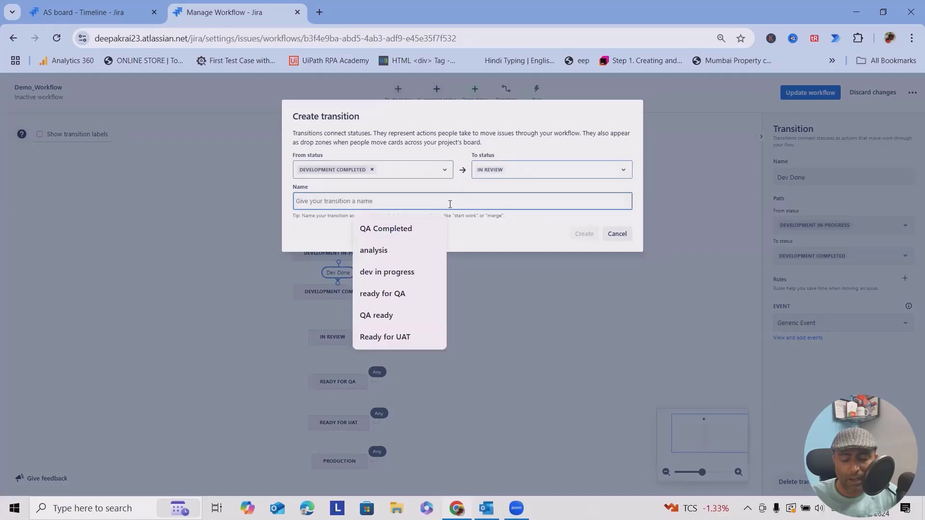
{"action": "type", "text": "Ana"}
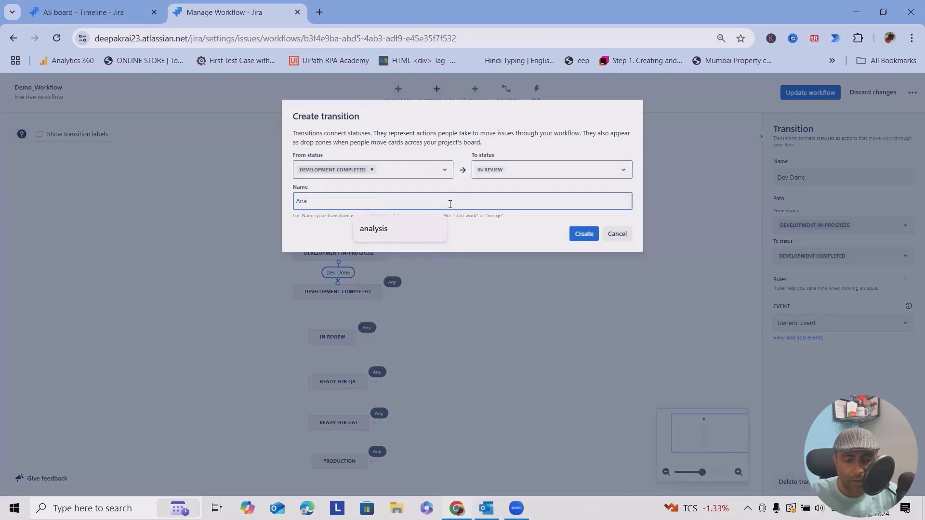
{"action": "type", "text": "lyze code"}
{"action": "key", "text": "Return"}
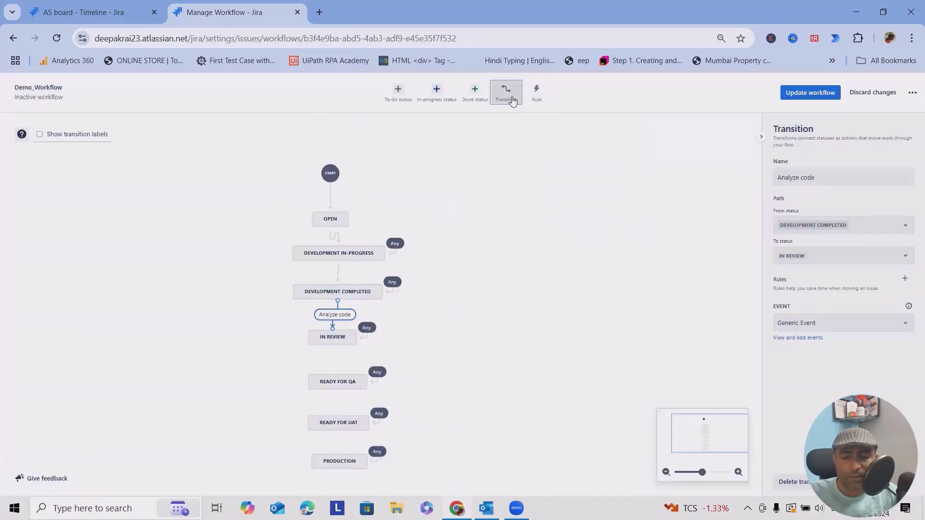
Create a transition named Moved to QA from In Review to Ready for QA.
{"action": "left_click", "coordinate": [399, 172]}
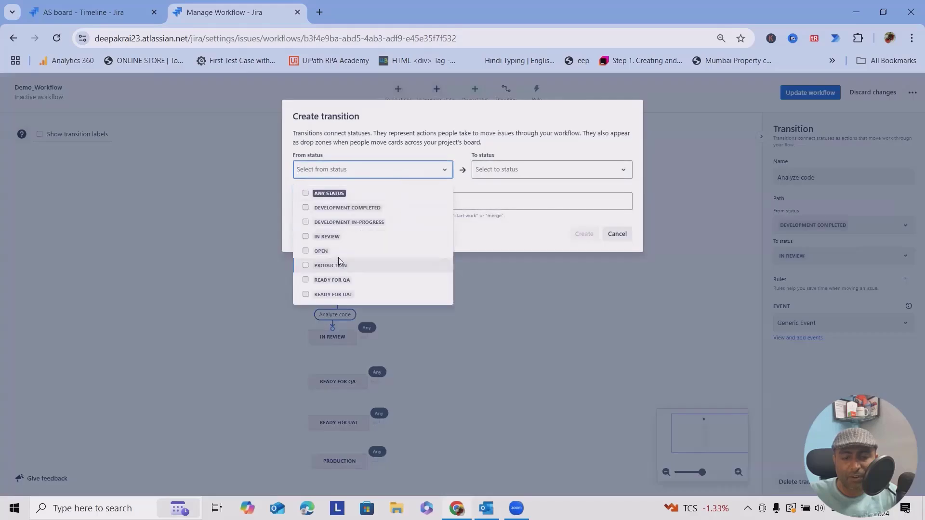
{"action": "left_click", "coordinate": [326, 236]}
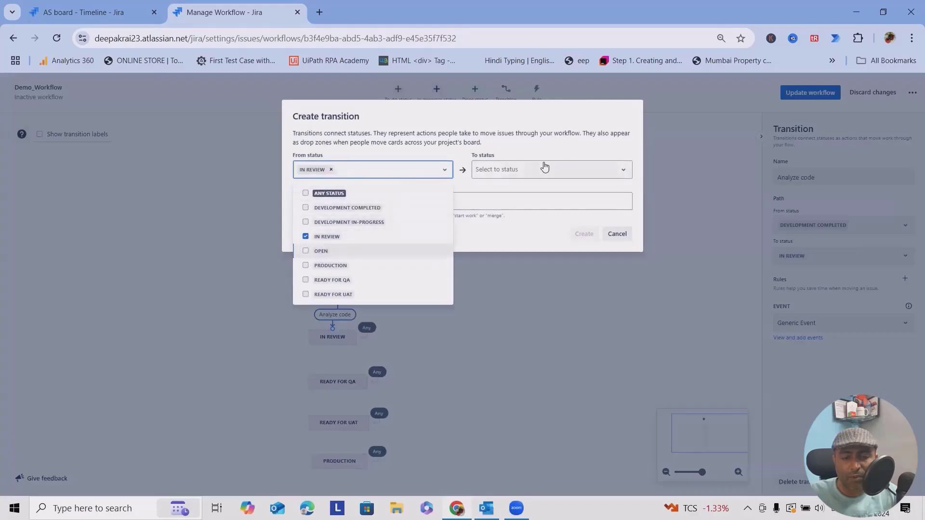
{"action": "left_click", "coordinate": [542, 169]}
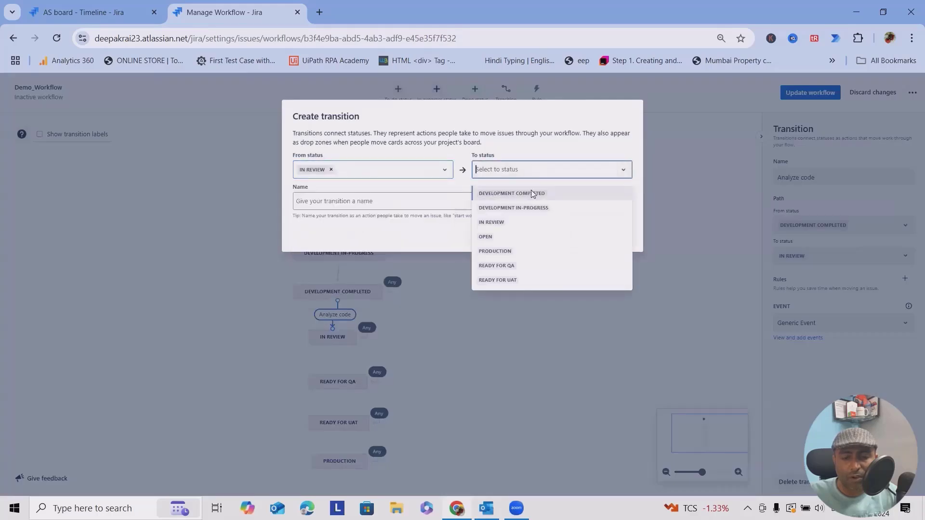
{"action": "left_click", "coordinate": [501, 266]}
{"action": "left_click", "coordinate": [446, 198]}
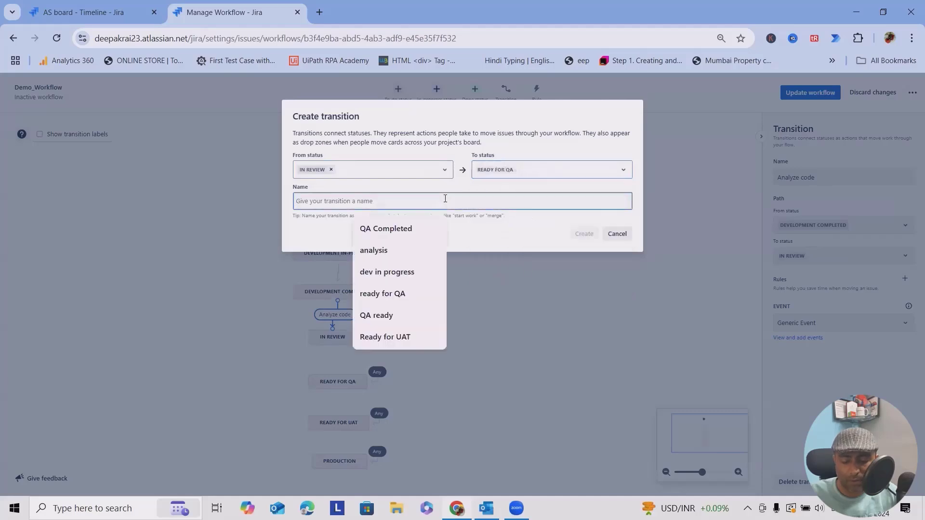
{"action": "type", "text": "Moved"}
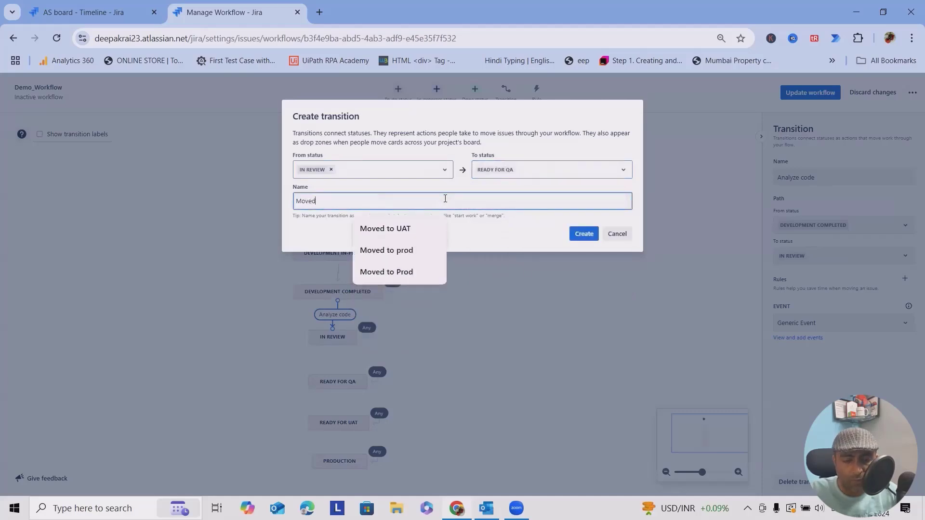
{"action": "type", "text": " or"}
{"action": "key", "text": "BackSpace"}
{"action": "type", "text": "ro"}
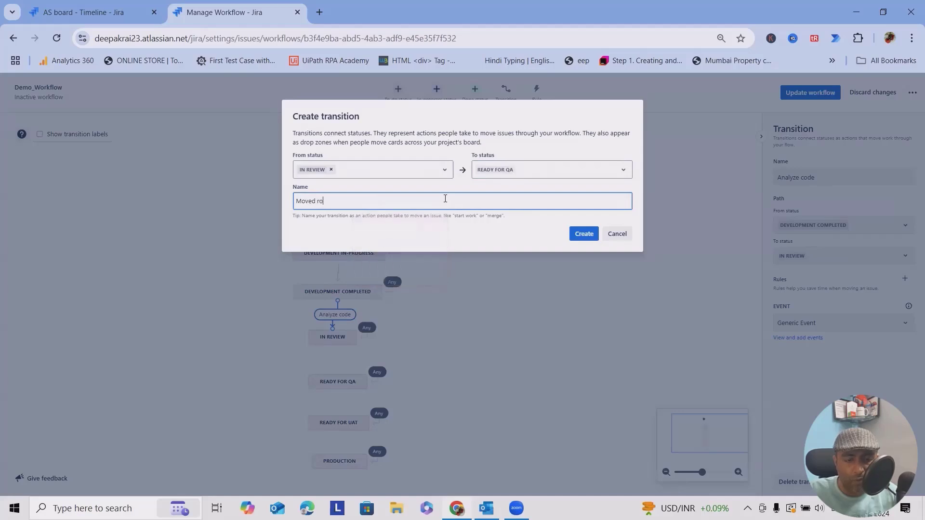
{"action": "type", "text": " to W"}
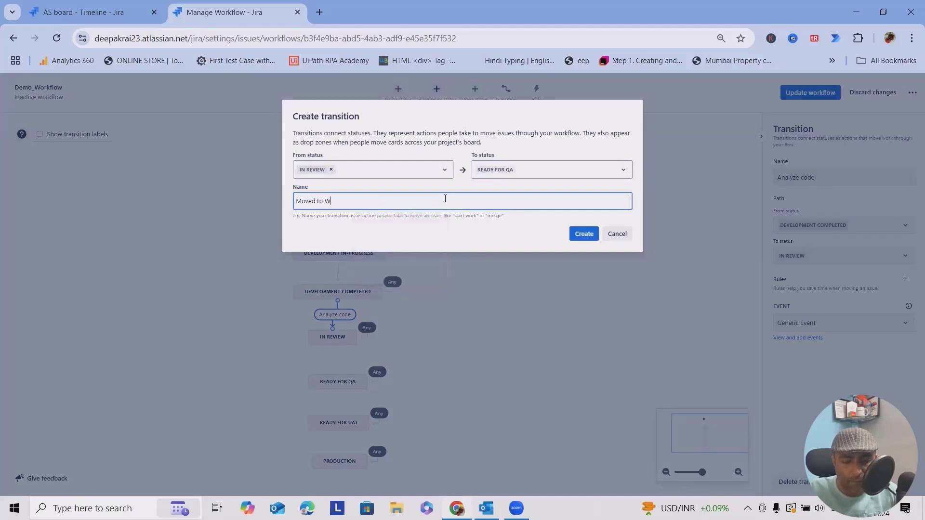
{"action": "key", "text": "BackSpace"}
{"action": "type", "text": "QA"}
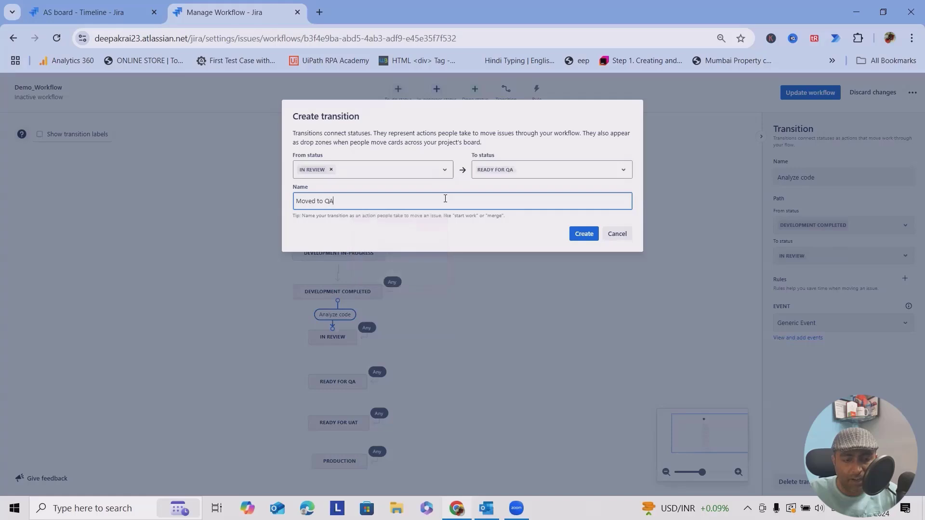
{"action": "left_click", "coordinate": [582, 234]}
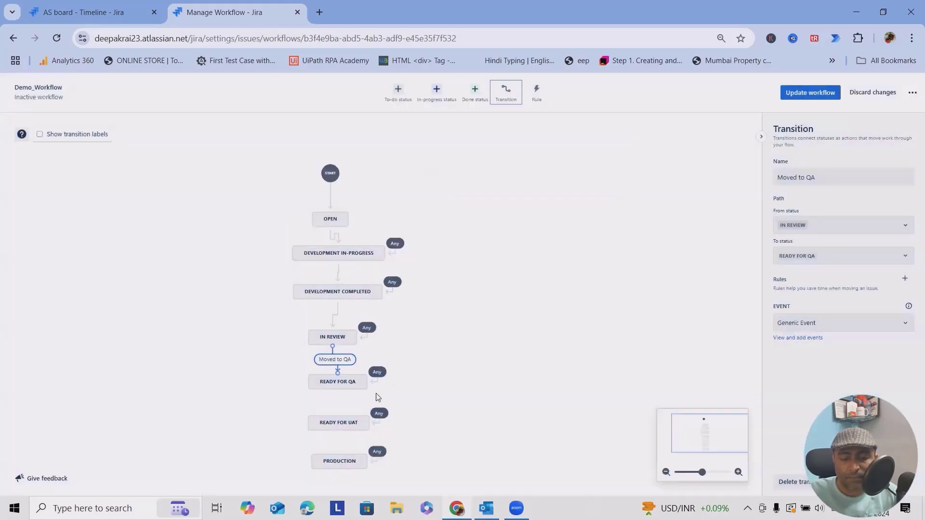
Create a transition named QA Done from Ready for QA to Ready for UAT.
{"action": "left_click_drag", "start_coordinate": [340, 390], "coordinate": [337, 417]}
{"action": "mouse_move", "coordinate": [335, 390]}
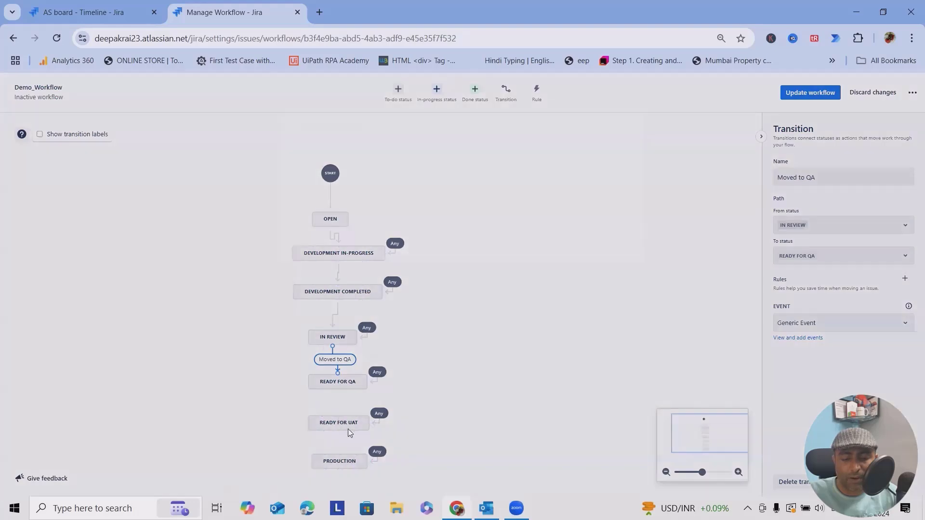
{"action": "left_click", "coordinate": [406, 201]}
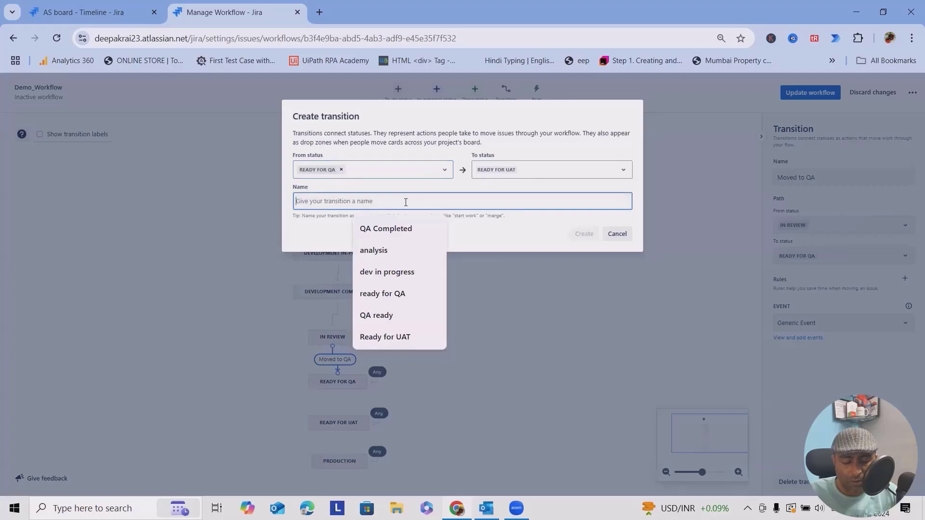
{"action": "type", "text": "QA Done"}
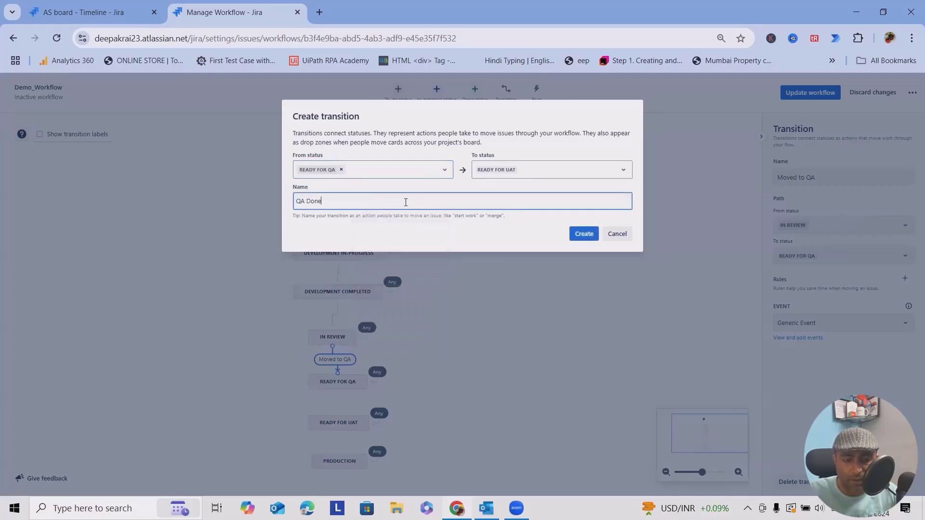
{"action": "left_click", "coordinate": [584, 234]}
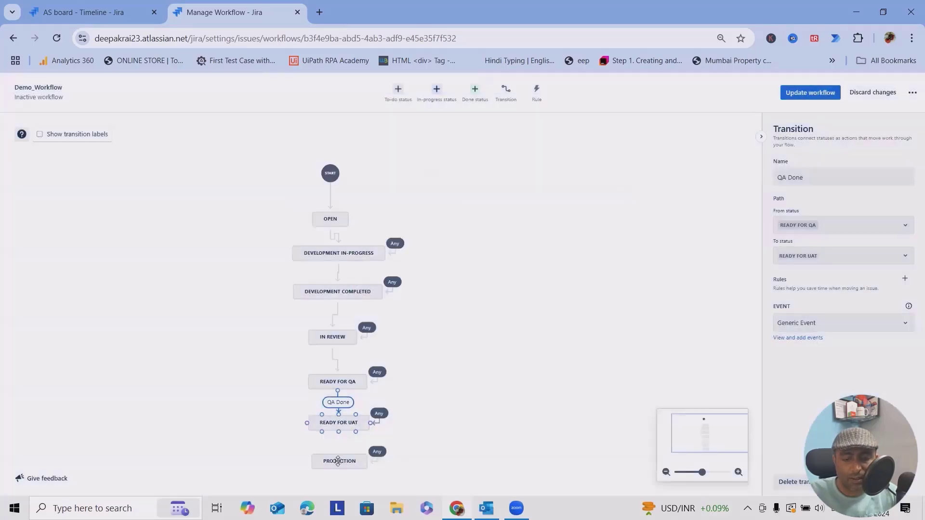
Create a transition named Prod from Ready for UAT to Production.
{"action": "scroll", "coordinate": [368, 450], "scroll_direction": "down", "scroll_amount": 3}
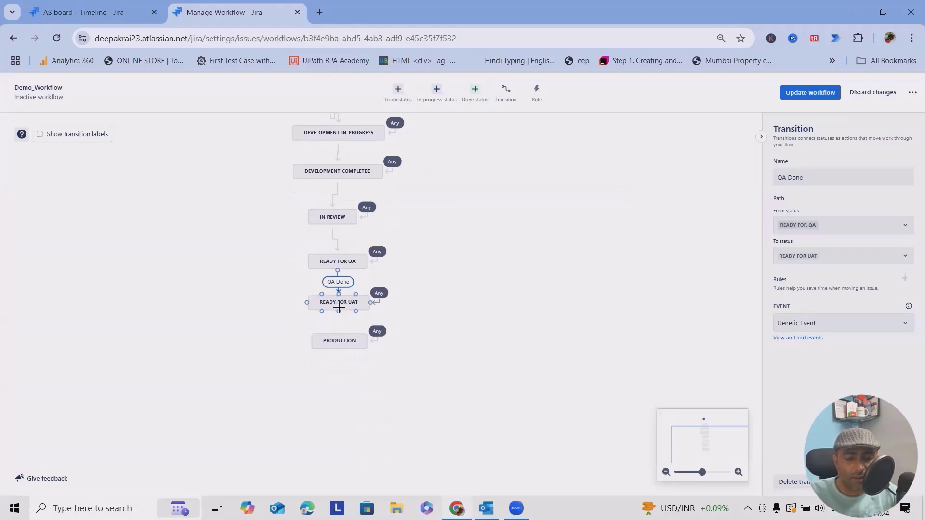
{"action": "left_click_drag", "start_coordinate": [338, 310], "coordinate": [339, 341]}
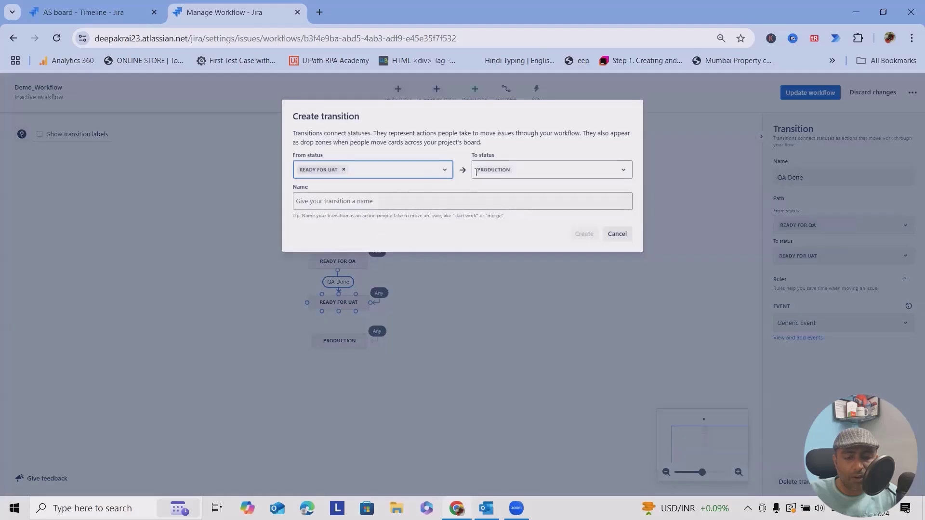
{"action": "left_click", "coordinate": [399, 201]}
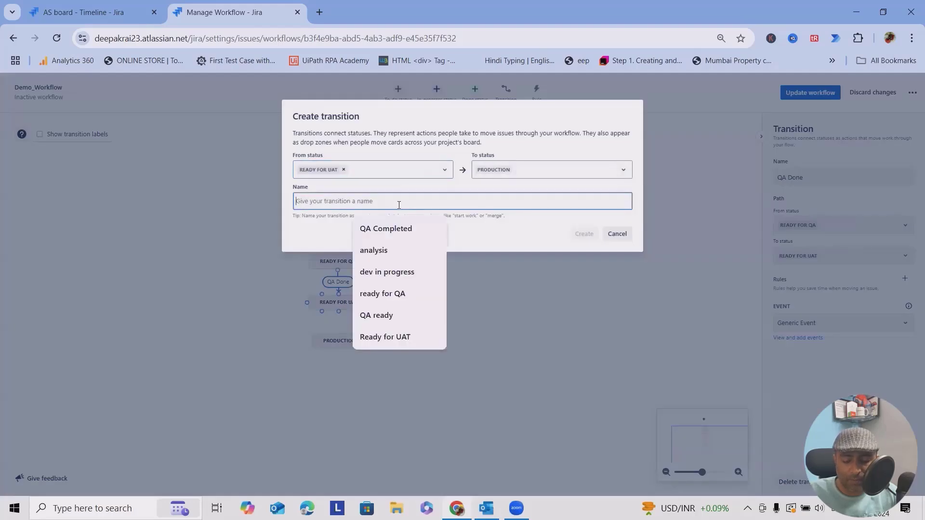
{"action": "type", "text": "Prod"}
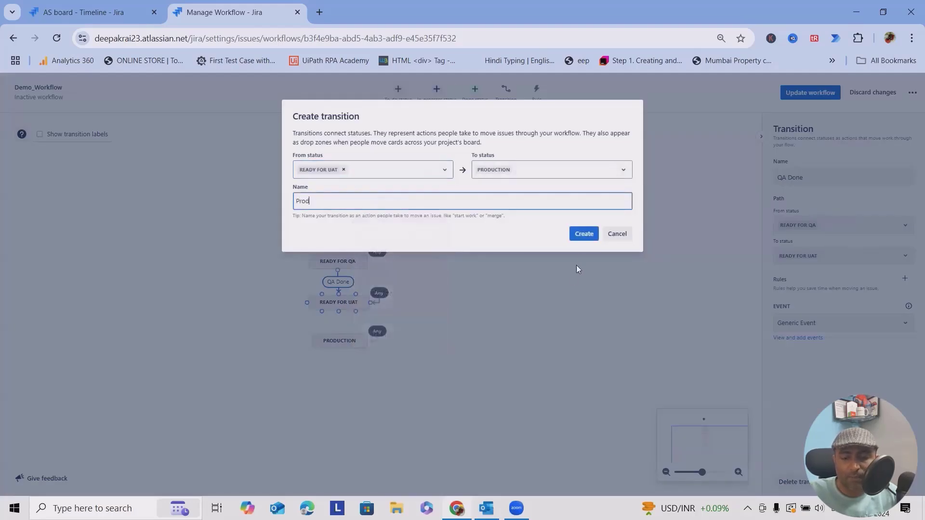
{"action": "left_click", "coordinate": [585, 238]}
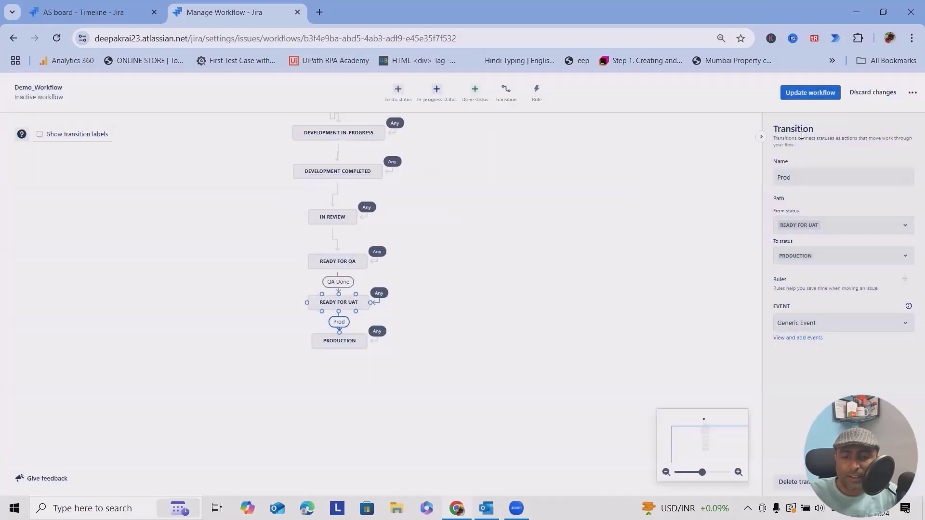
Save the updated Demo_Workflow, close its editor and look it up among the inactive workflows.
{"action": "left_click", "coordinate": [822, 92]}
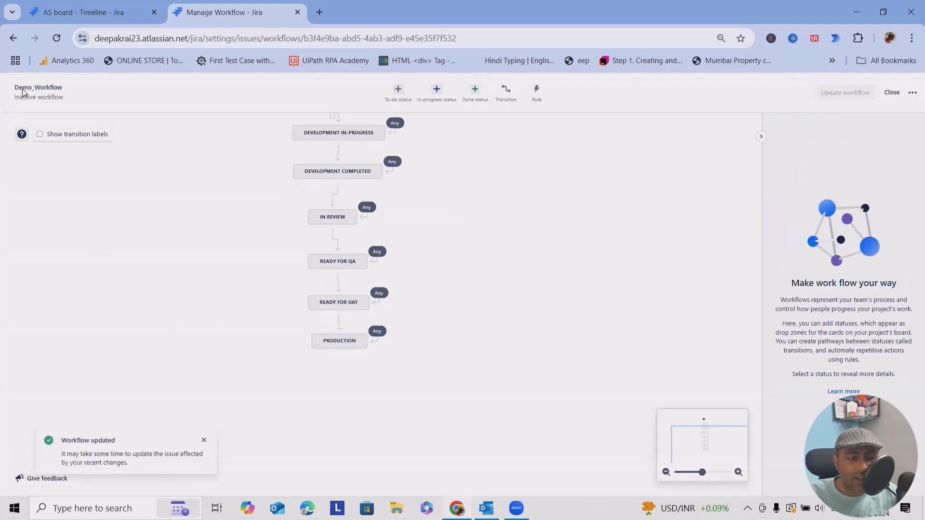
{"action": "left_click", "coordinate": [892, 92]}
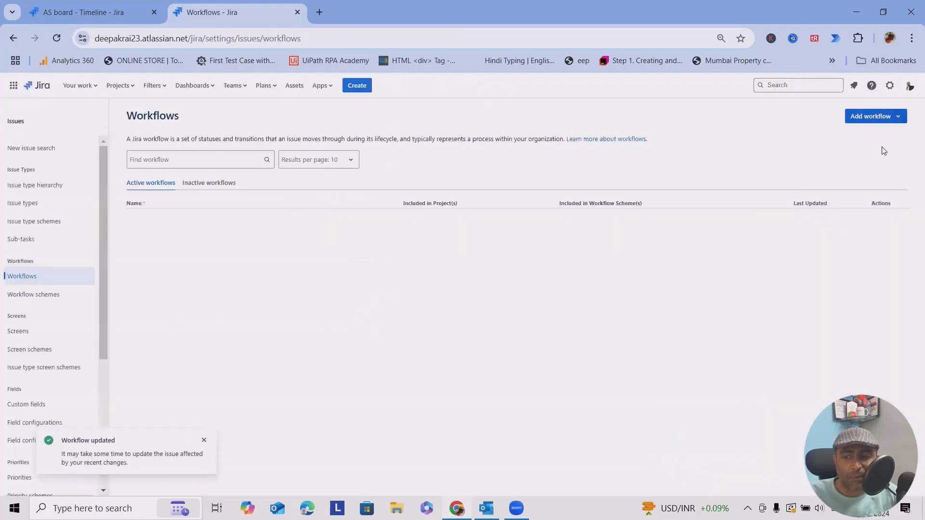
{"action": "left_click", "coordinate": [209, 185]}
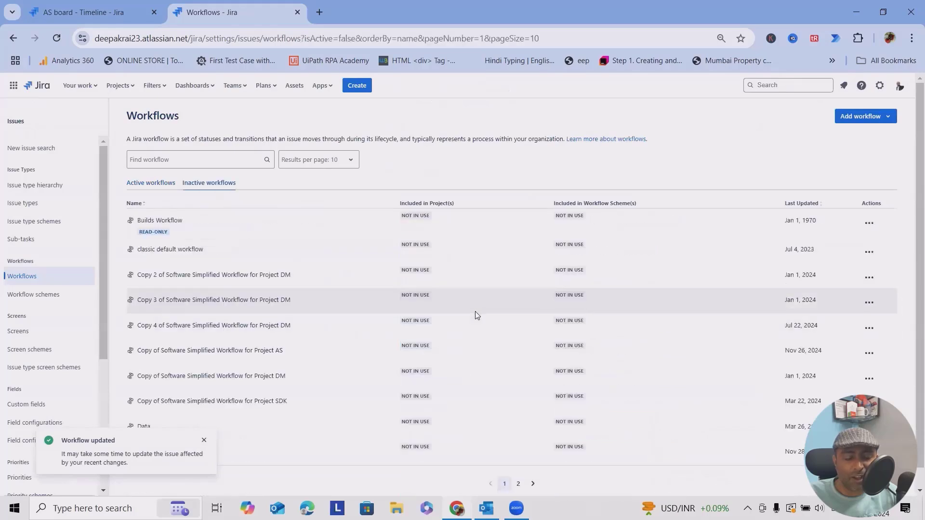
{"action": "scroll", "coordinate": [475, 313], "scroll_direction": "down", "scroll_amount": 1}
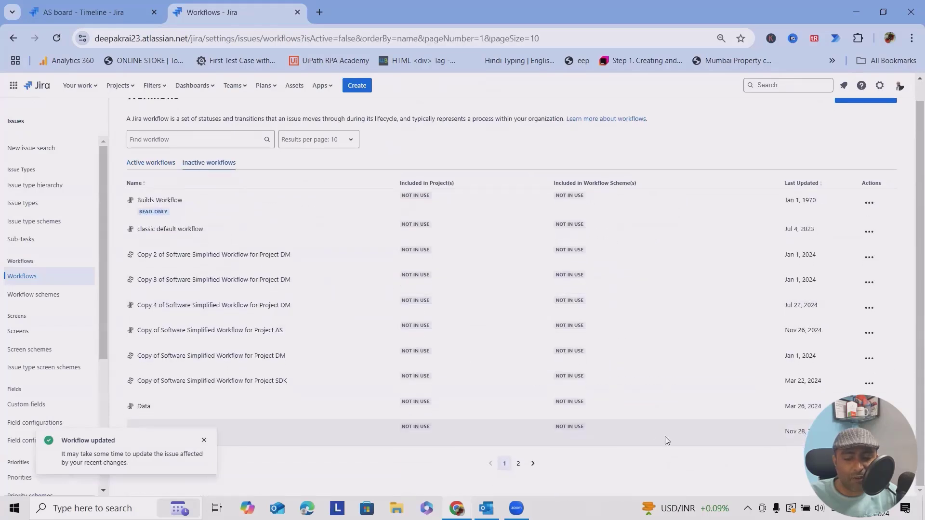
{"action": "left_click", "coordinate": [202, 442]}
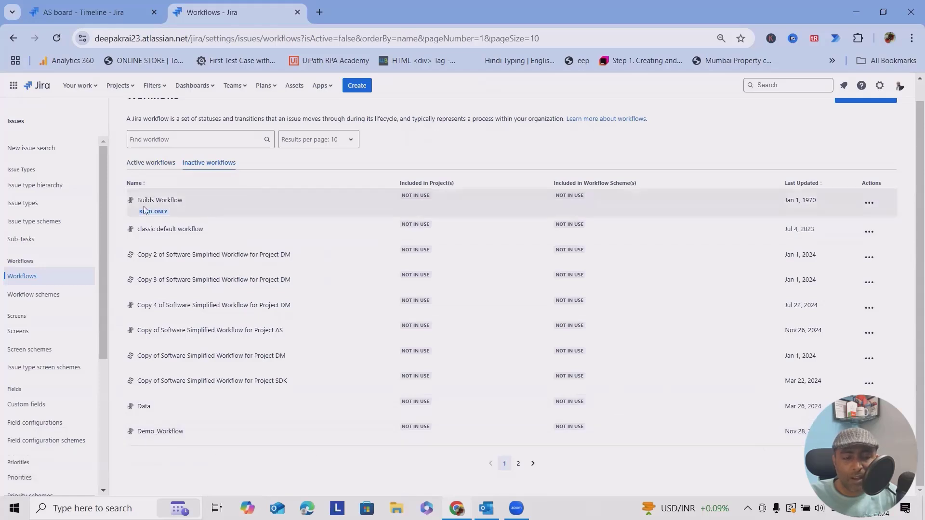
View the diagram of the active workflow Copy of SD1: Default ESM workflow for Jira Service Management, then close it.
{"action": "left_click", "coordinate": [151, 162]}
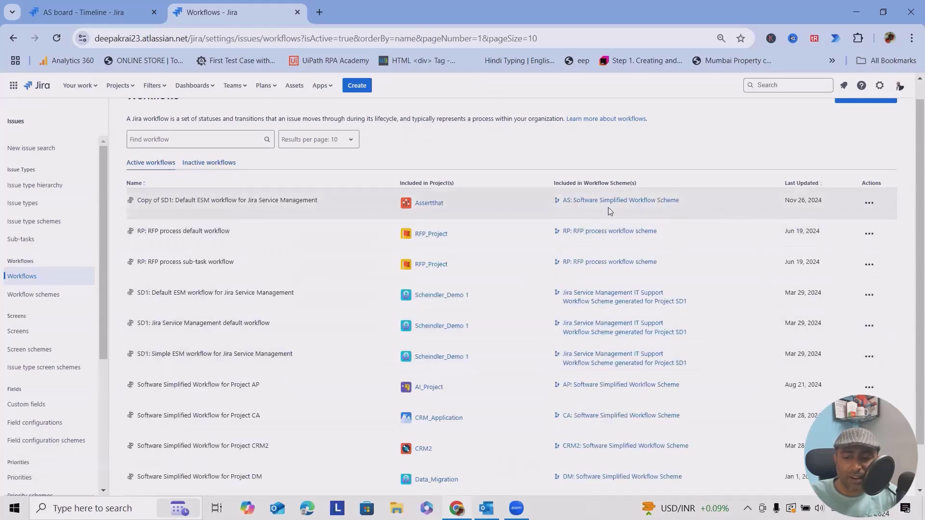
{"action": "left_click", "coordinate": [874, 206]}
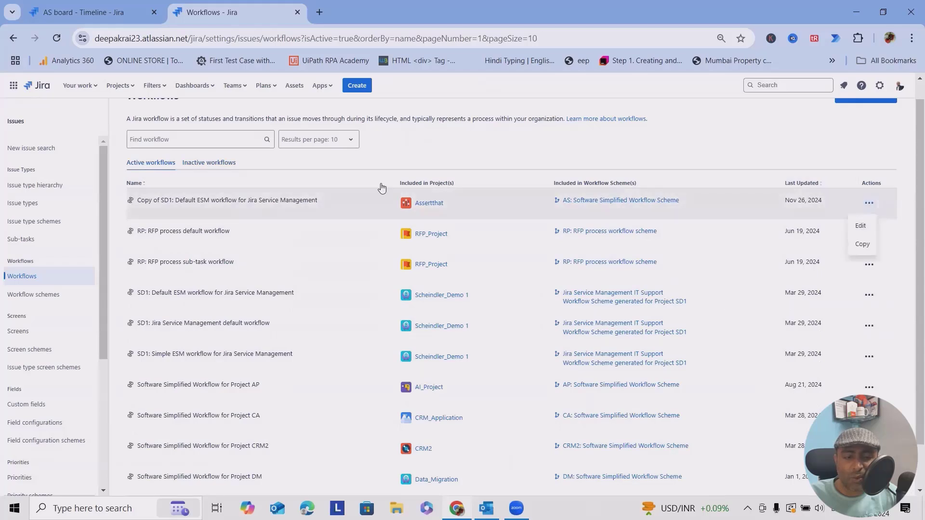
{"action": "left_click", "coordinate": [859, 227]}
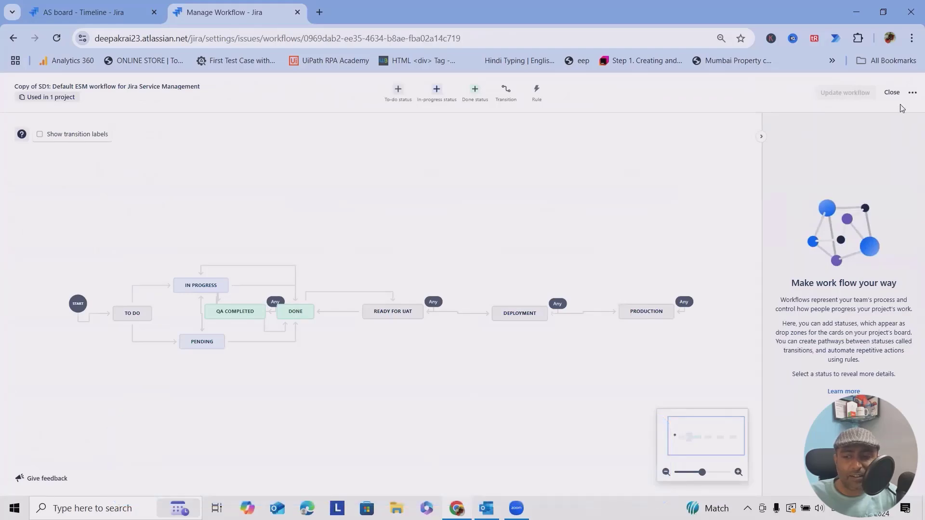
{"action": "left_click", "coordinate": [891, 92]}
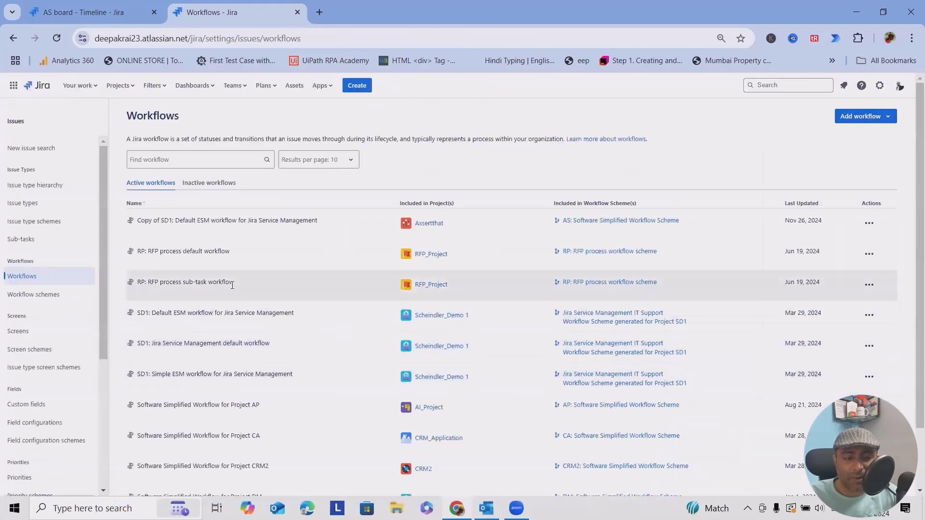
Examine the active workflow schemes and compare the Assertthat project's assigned workflow with its entry in the active workflows list.
{"action": "left_click", "coordinate": [73, 294]}
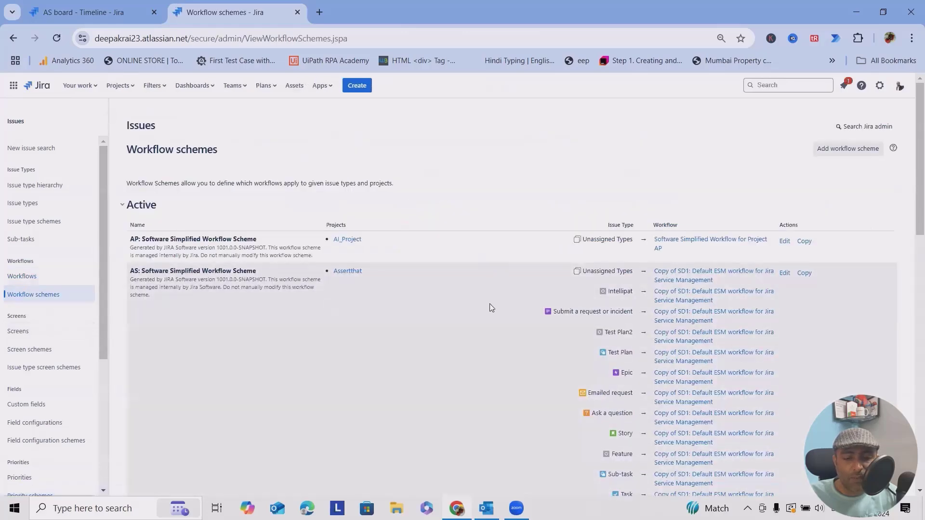
{"action": "scroll", "coordinate": [491, 313], "scroll_direction": "down", "scroll_amount": 4}
{"action": "scroll", "coordinate": [493, 326], "scroll_direction": "down", "scroll_amount": 3}
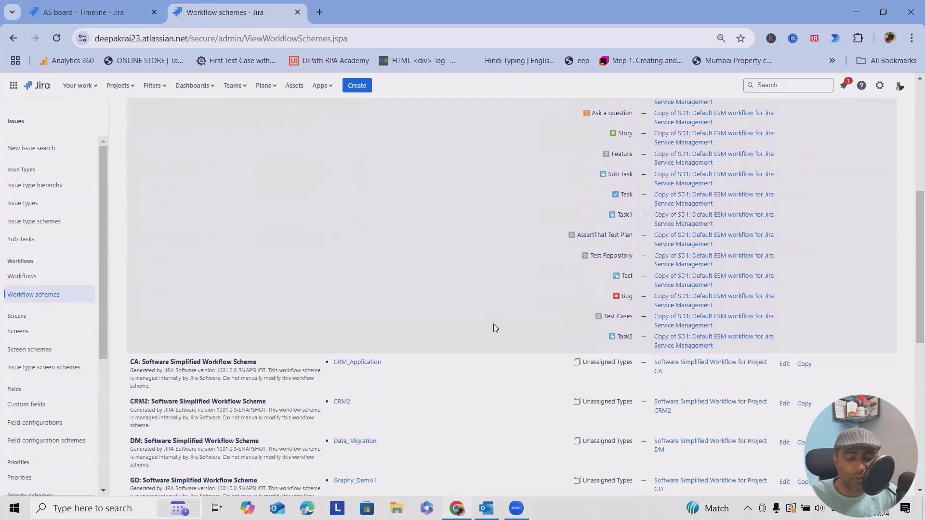
{"action": "scroll", "coordinate": [495, 326], "scroll_direction": "down", "scroll_amount": 2}
{"action": "scroll", "coordinate": [495, 326], "scroll_direction": "up", "scroll_amount": 6}
{"action": "left_click", "coordinate": [27, 277]}
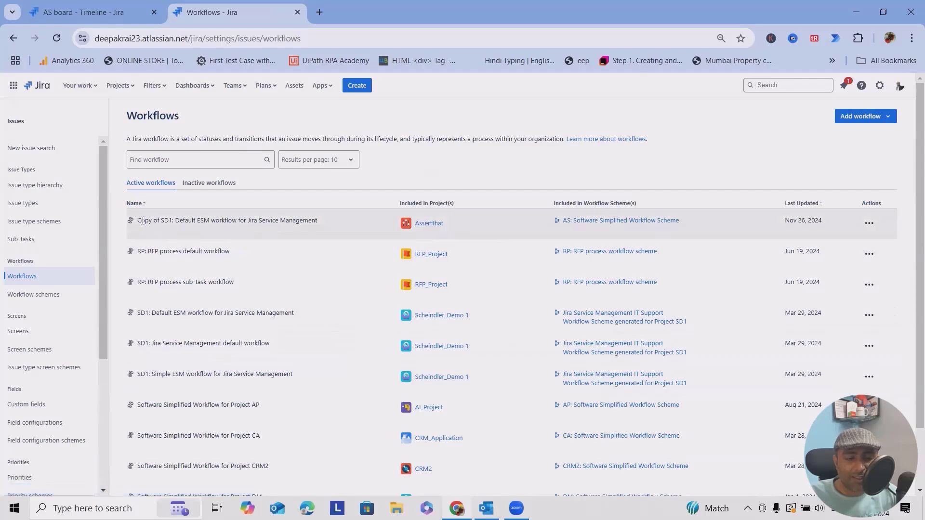
{"action": "left_click_drag", "start_coordinate": [135, 221], "coordinate": [333, 227]}
Edit the AS: Software Simplified Workflow Scheme and choose the existing Demo_Workflow to add to it.
{"action": "left_click", "coordinate": [47, 295]}
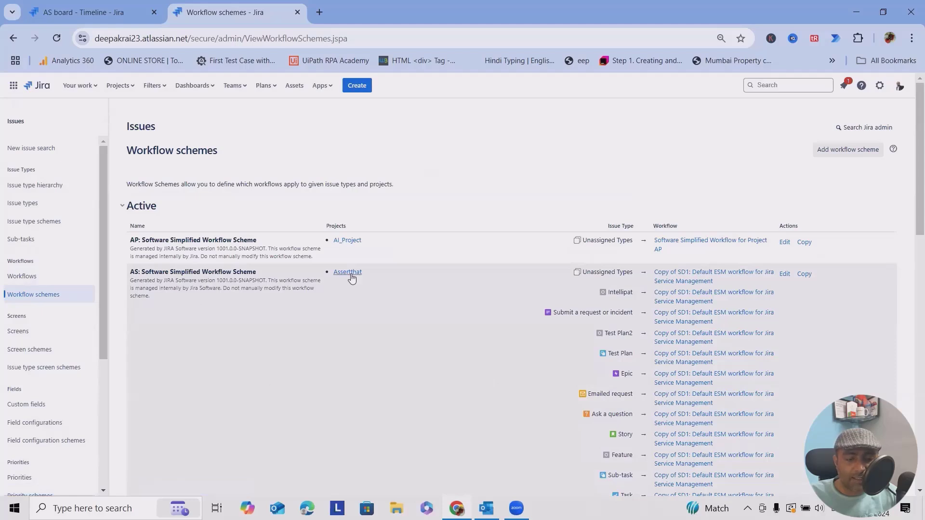
{"action": "left_click", "coordinate": [784, 273]}
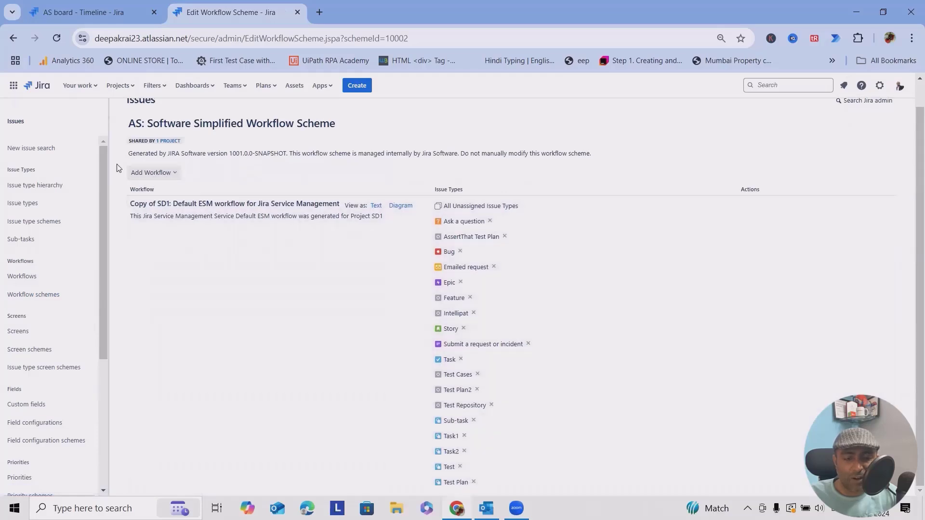
{"action": "left_click", "coordinate": [164, 173]}
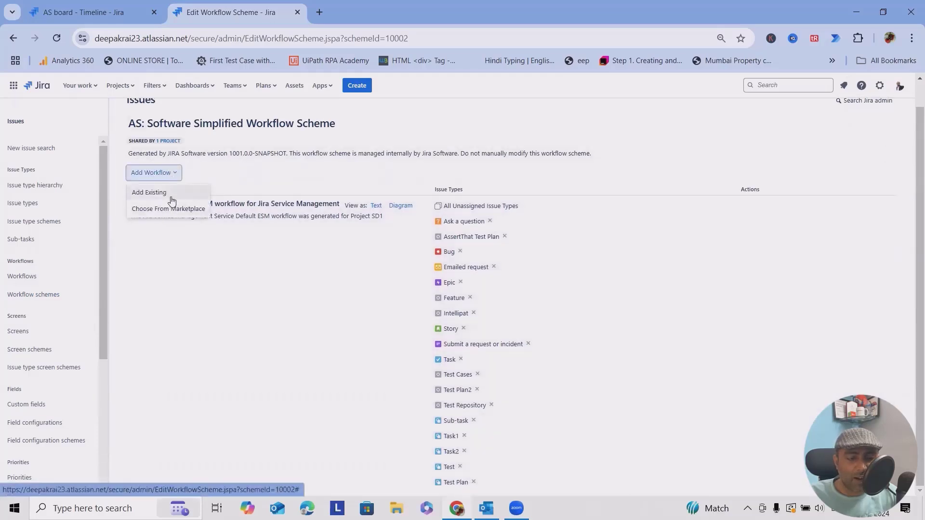
{"action": "left_click", "coordinate": [174, 193]}
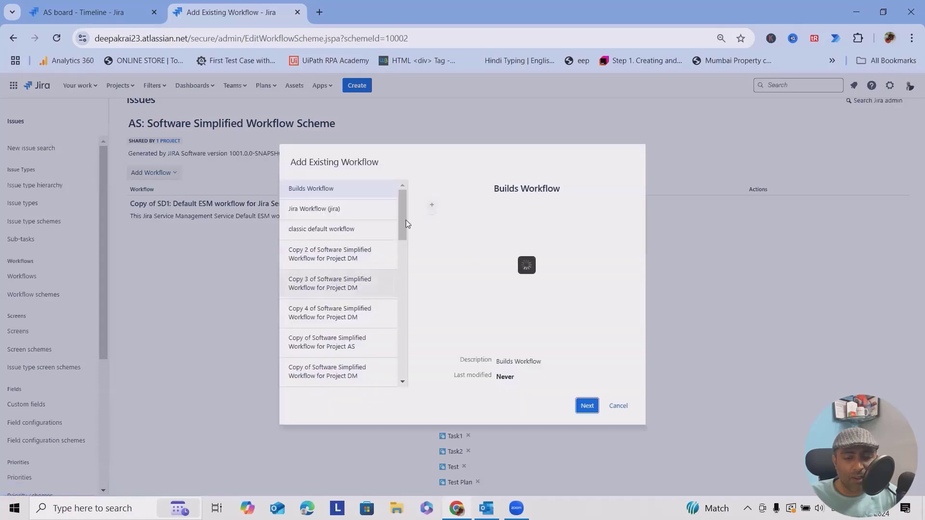
{"action": "scroll", "coordinate": [371, 250], "scroll_direction": "down", "scroll_amount": 5}
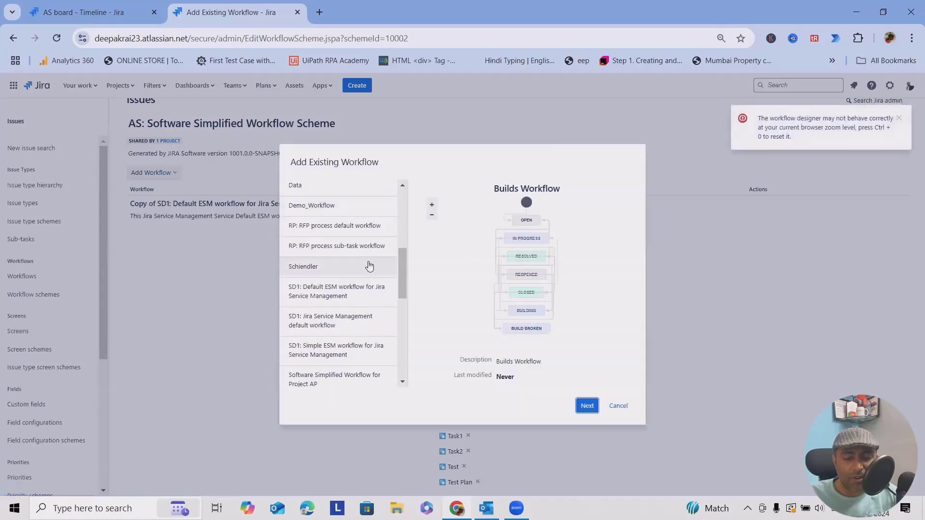
{"action": "scroll", "coordinate": [378, 282], "scroll_direction": "up", "scroll_amount": 2}
{"action": "scroll", "coordinate": [378, 282], "scroll_direction": "down", "scroll_amount": 8}
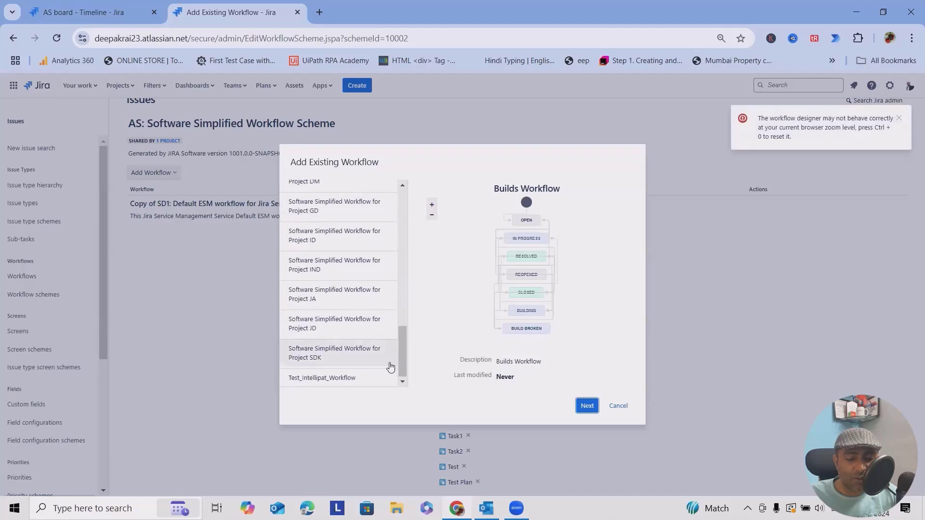
{"action": "scroll", "coordinate": [345, 381], "scroll_direction": "up", "scroll_amount": 10}
{"action": "scroll", "coordinate": [346, 381], "scroll_direction": "down", "scroll_amount": 6}
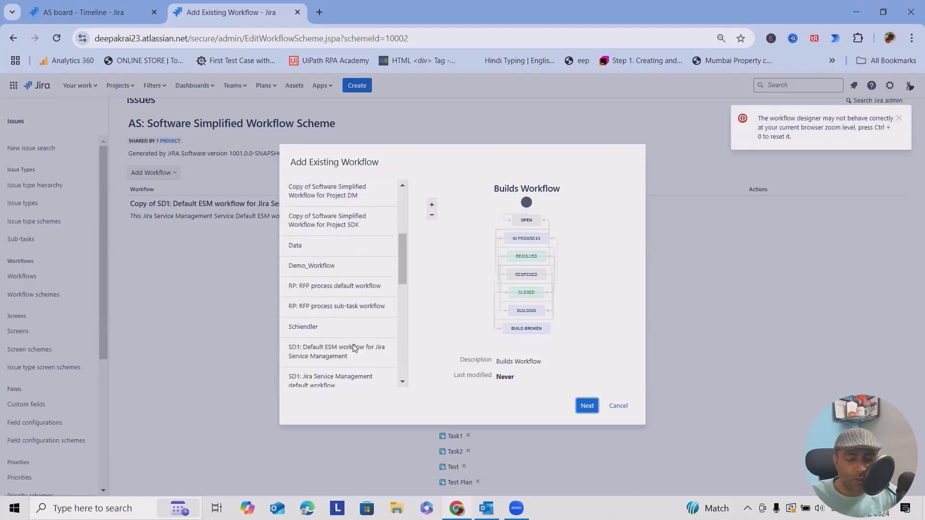
{"action": "left_click", "coordinate": [318, 265]}
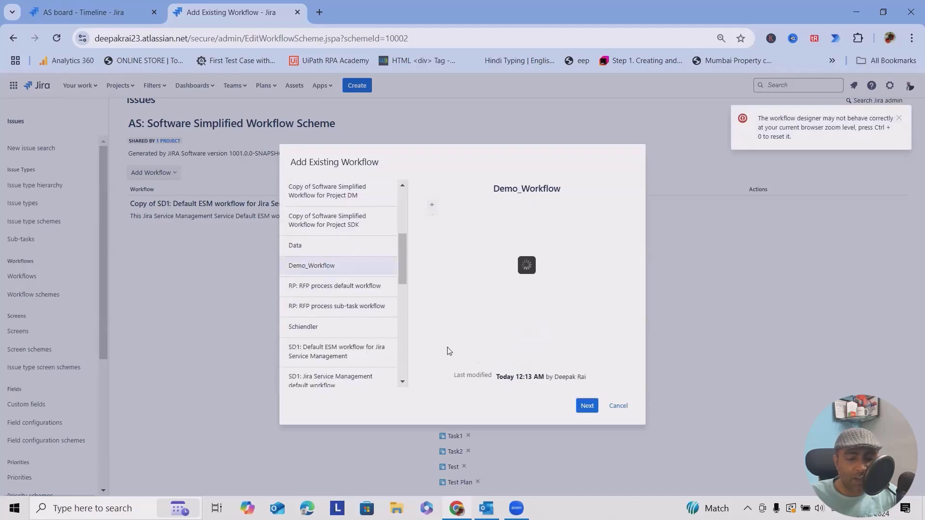
{"action": "left_click", "coordinate": [587, 407]}
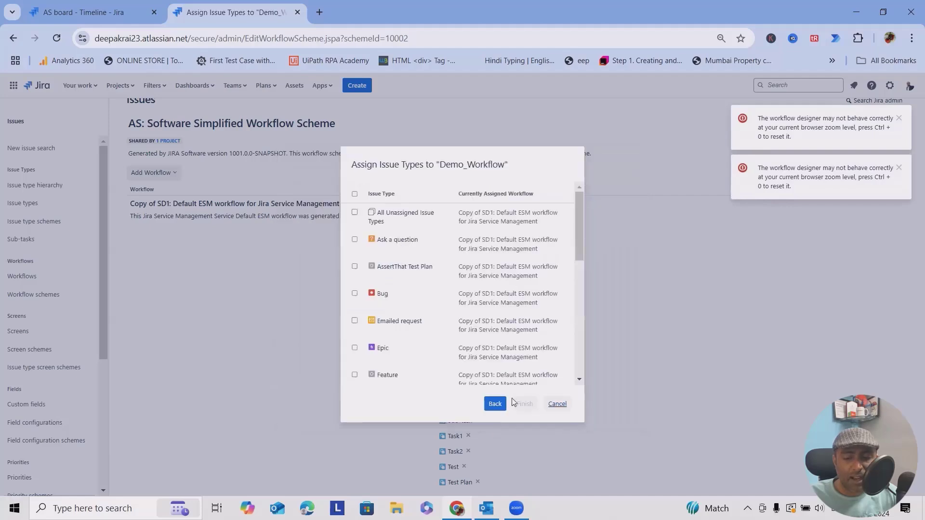
Assign all issue types in the scheme to Demo_Workflow and finish the assignment.
{"action": "left_click", "coordinate": [354, 213]}
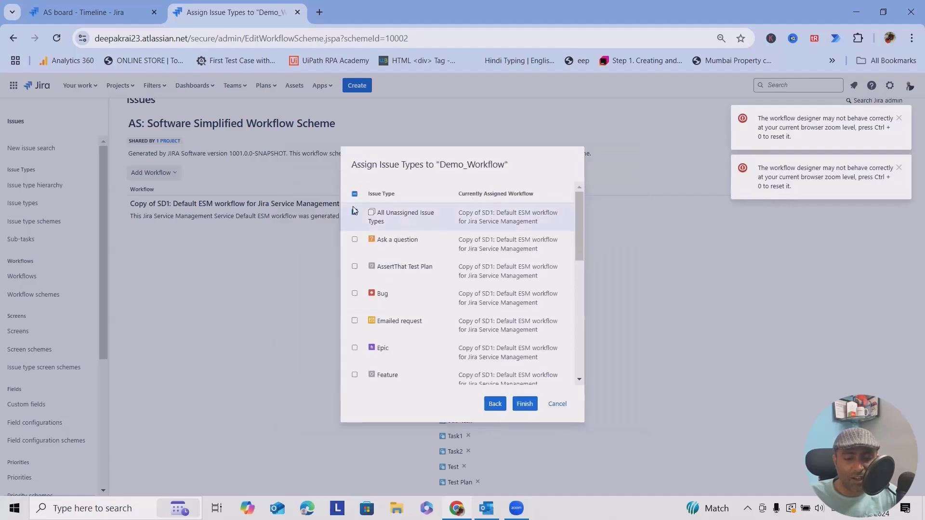
{"action": "left_click", "coordinate": [355, 194]}
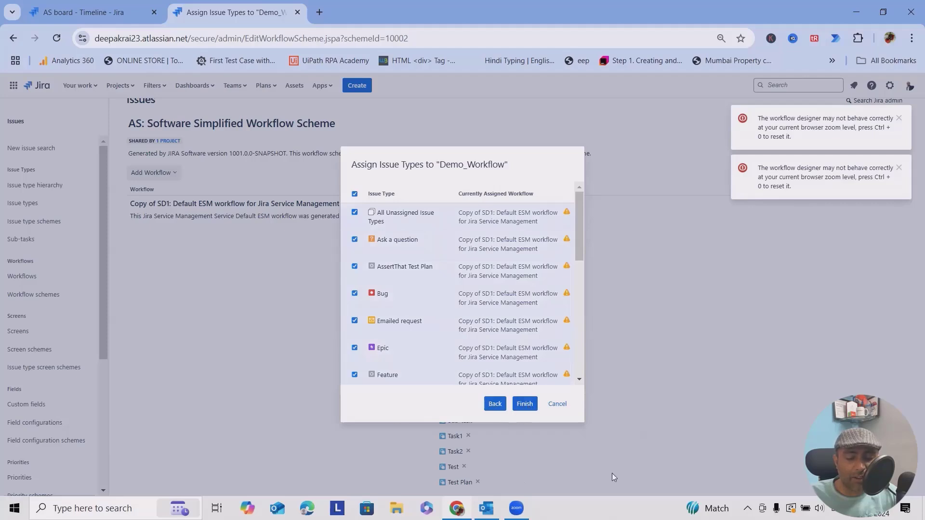
{"action": "left_click", "coordinate": [529, 408]}
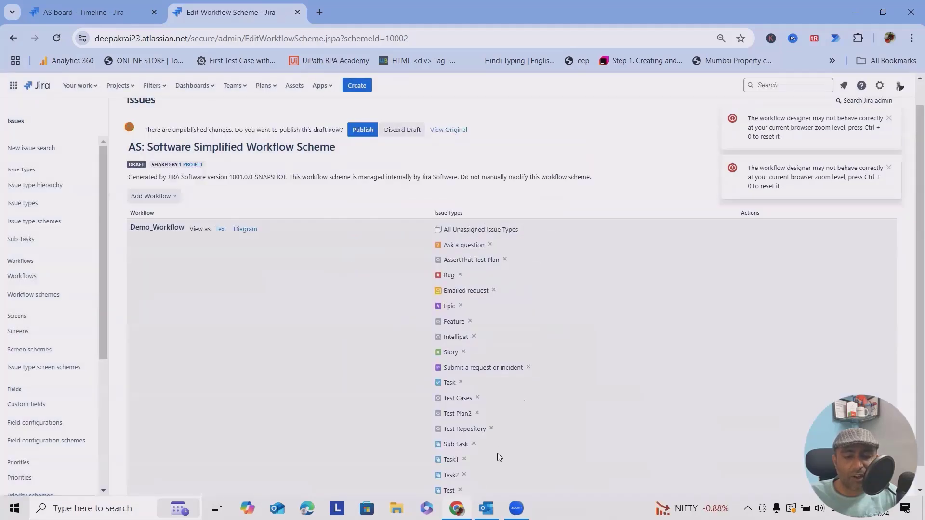
Dismiss the browser zoom warnings and start publishing the draft workflow scheme.
{"action": "scroll", "coordinate": [550, 358], "scroll_direction": "down", "scroll_amount": 2}
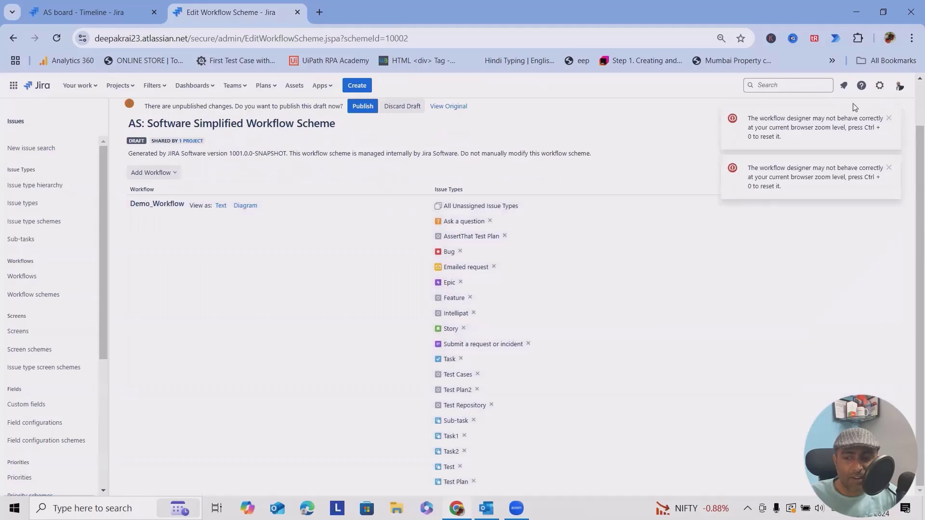
{"action": "left_click", "coordinate": [891, 123]}
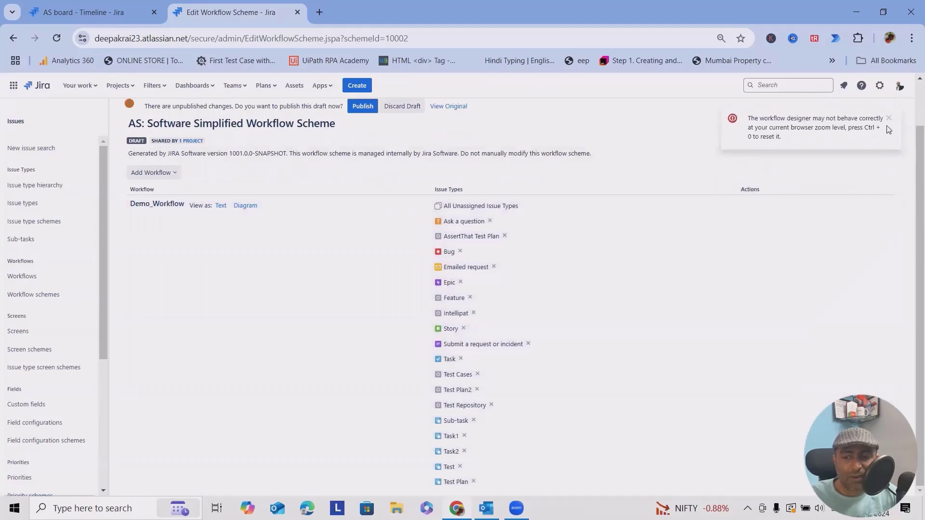
{"action": "left_click", "coordinate": [889, 124]}
{"action": "left_click", "coordinate": [362, 106]}
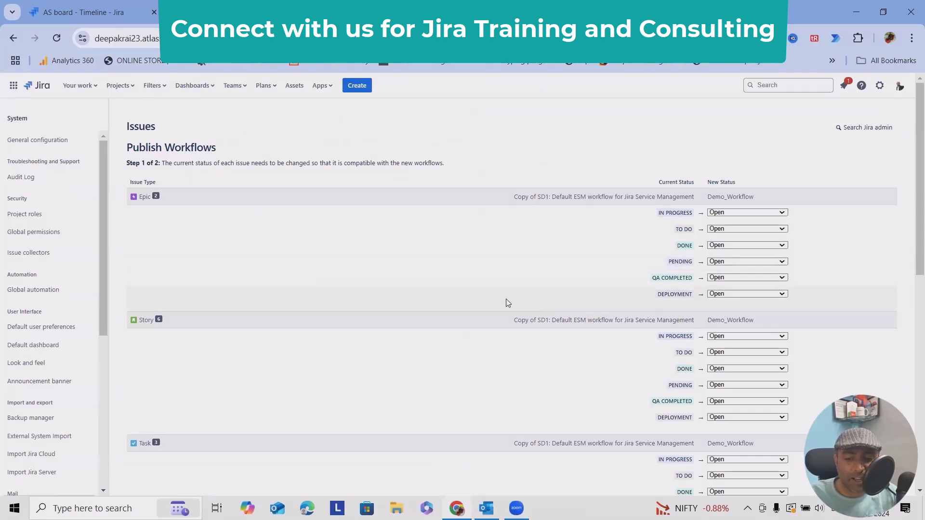
Map Epic's In Progress and To Do statuses to Development In-Progress, and Done to Development completed.
{"action": "left_click", "coordinate": [754, 212]}
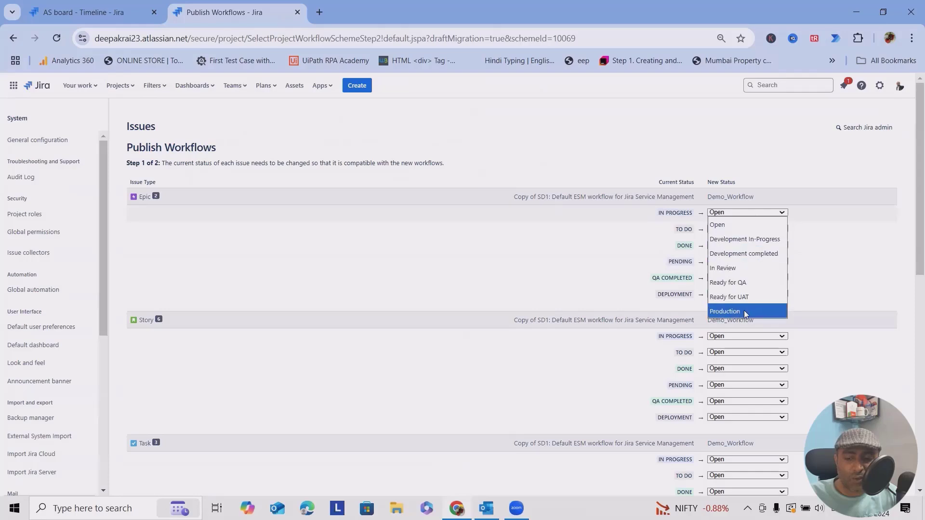
{"action": "left_click", "coordinate": [764, 239]}
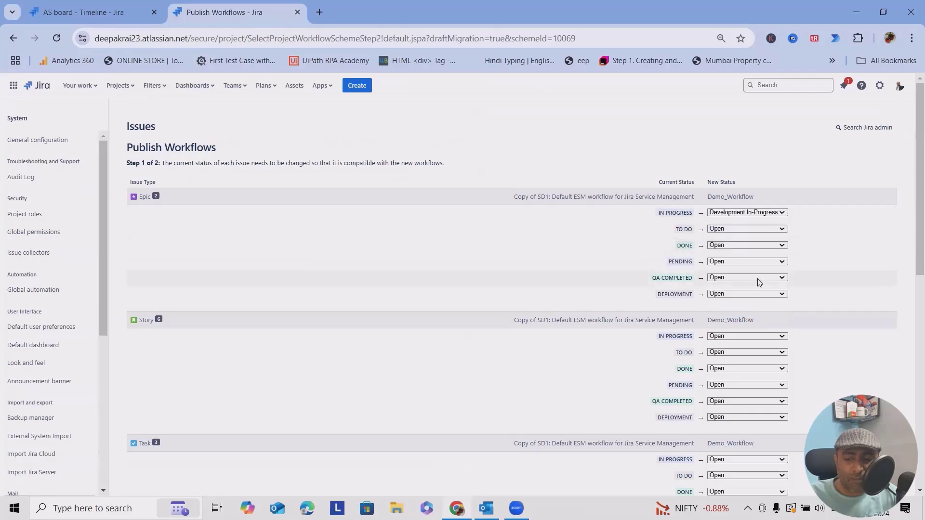
{"action": "left_click", "coordinate": [758, 231]}
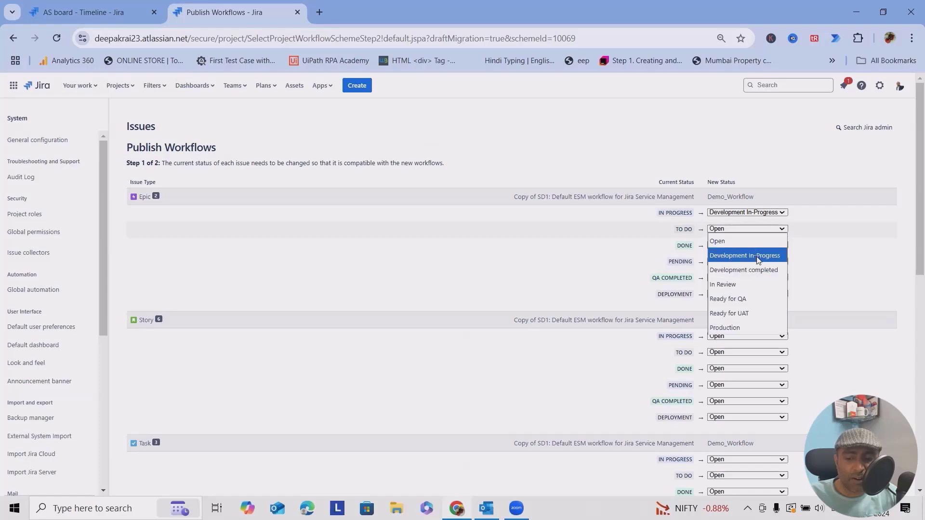
{"action": "left_click", "coordinate": [758, 260]}
{"action": "left_click", "coordinate": [755, 246]}
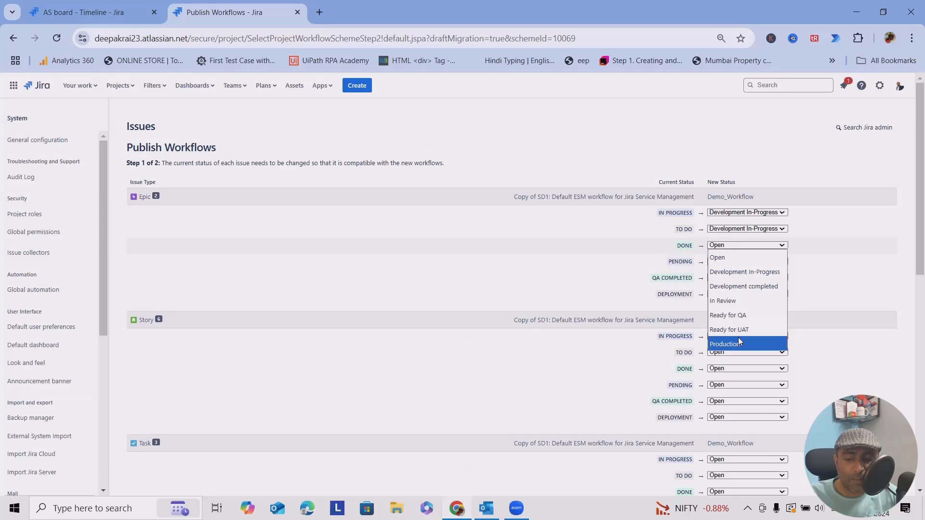
{"action": "left_click", "coordinate": [756, 287]}
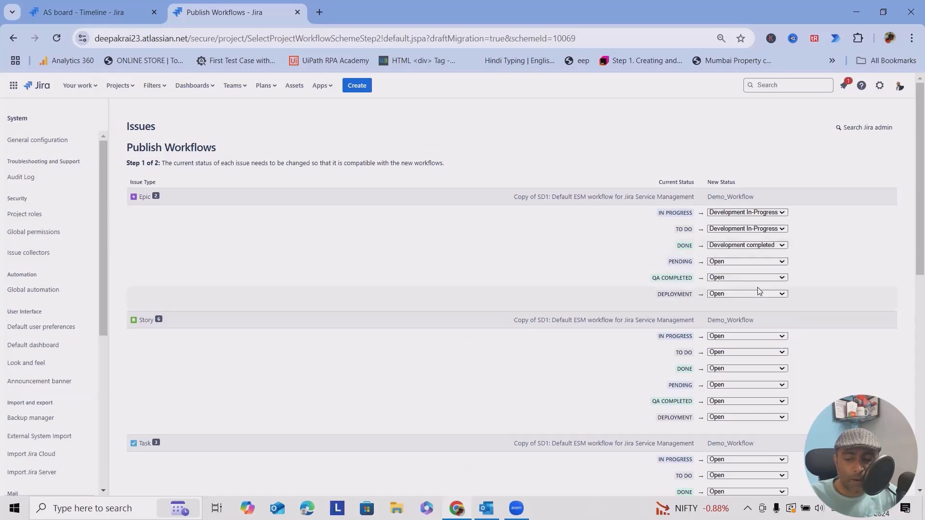
Map Epic's Pending status to In Review, QA Completed to Ready for UAT, and Deployment to Production.
{"action": "left_click", "coordinate": [755, 261]}
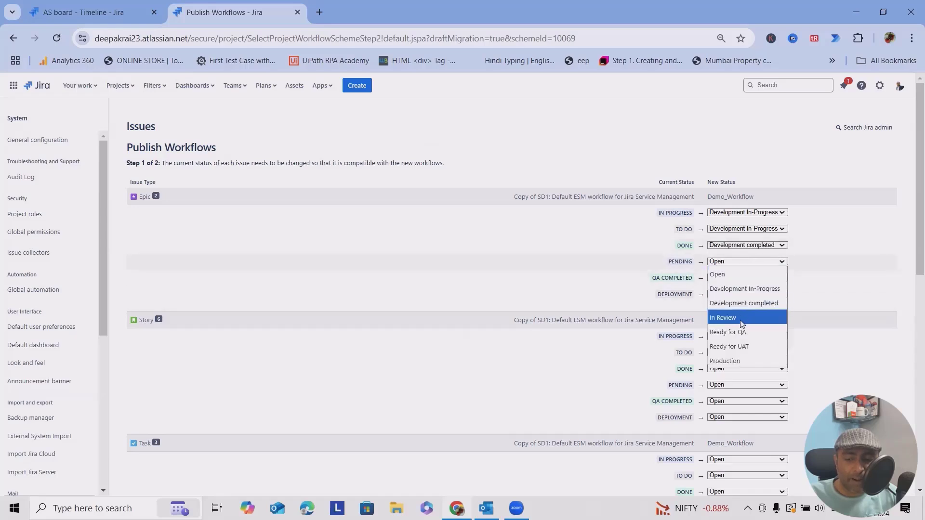
{"action": "left_click", "coordinate": [739, 318]}
{"action": "left_click", "coordinate": [755, 277]}
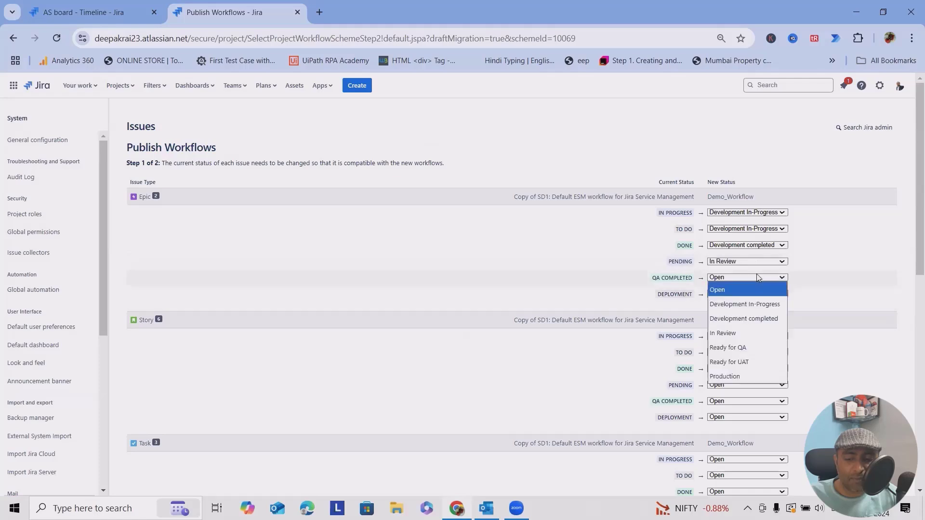
{"action": "left_click", "coordinate": [737, 361]}
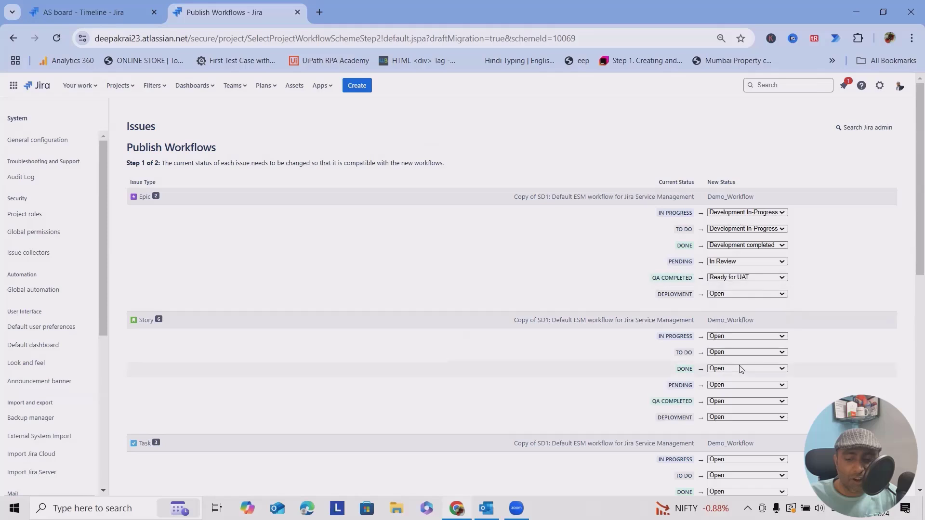
{"action": "left_click", "coordinate": [753, 295]}
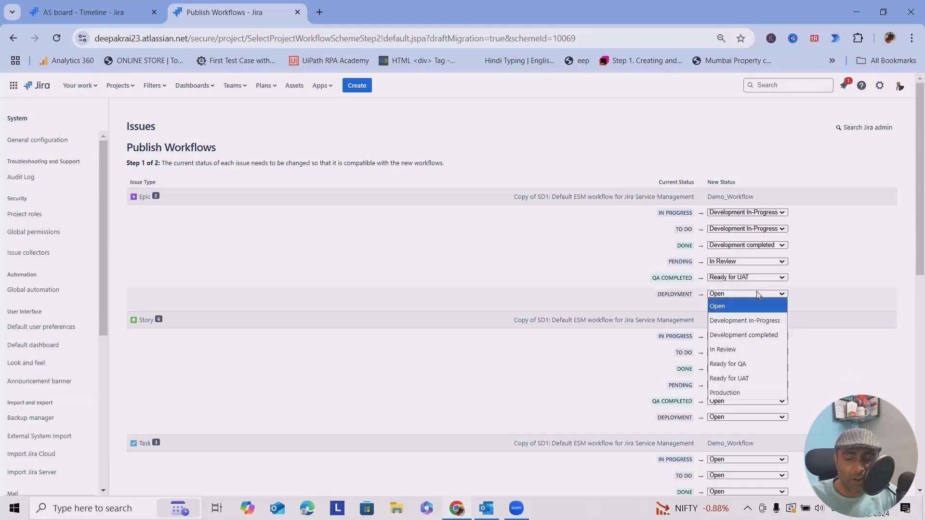
{"action": "left_click", "coordinate": [738, 393]}
Map Story's In Progress and To Do statuses to Development In-Progress, and Done to Development completed.
{"action": "scroll", "coordinate": [749, 350], "scroll_direction": "down", "scroll_amount": 3}
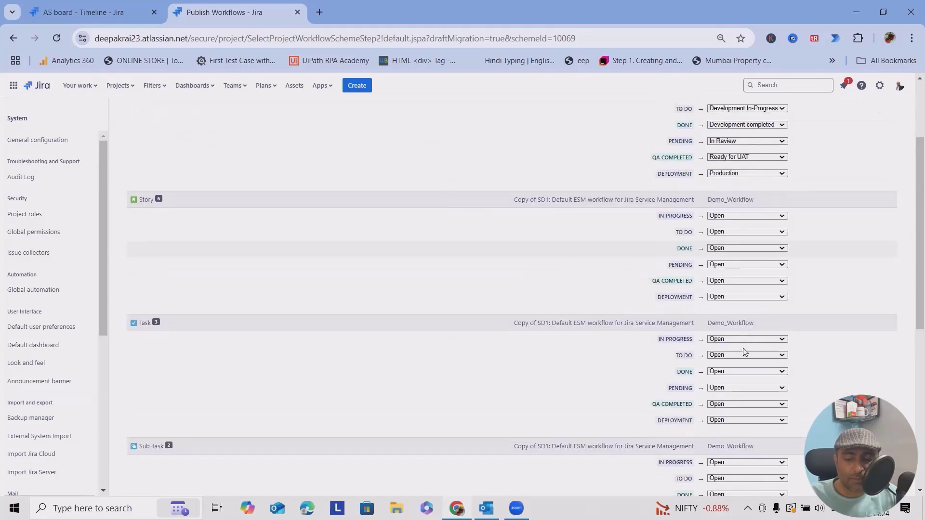
{"action": "scroll", "coordinate": [754, 227], "scroll_direction": "up", "scroll_amount": 2}
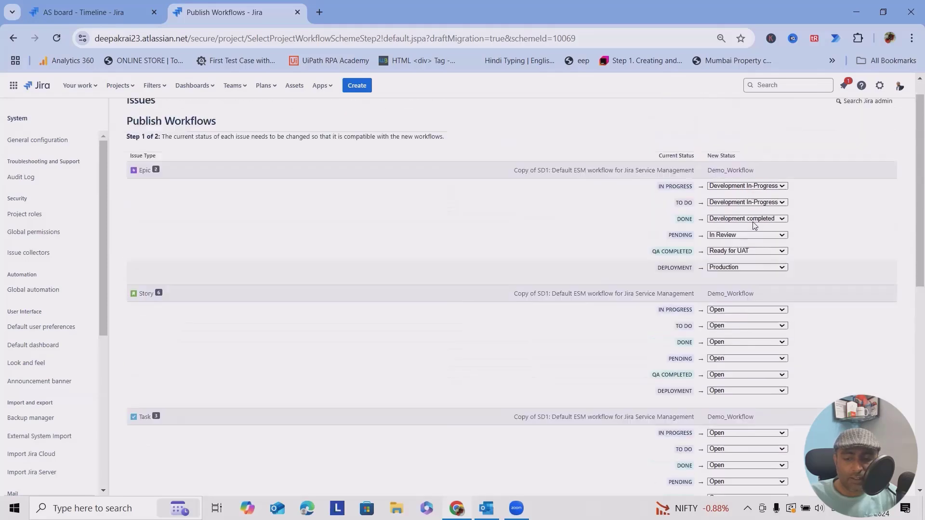
{"action": "scroll", "coordinate": [754, 292], "scroll_direction": "down", "scroll_amount": 1}
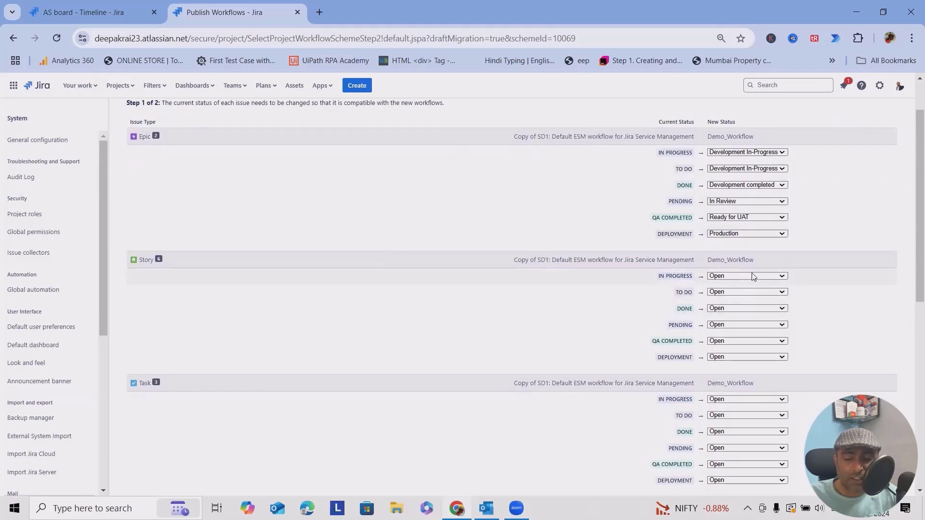
{"action": "left_click", "coordinate": [766, 276]}
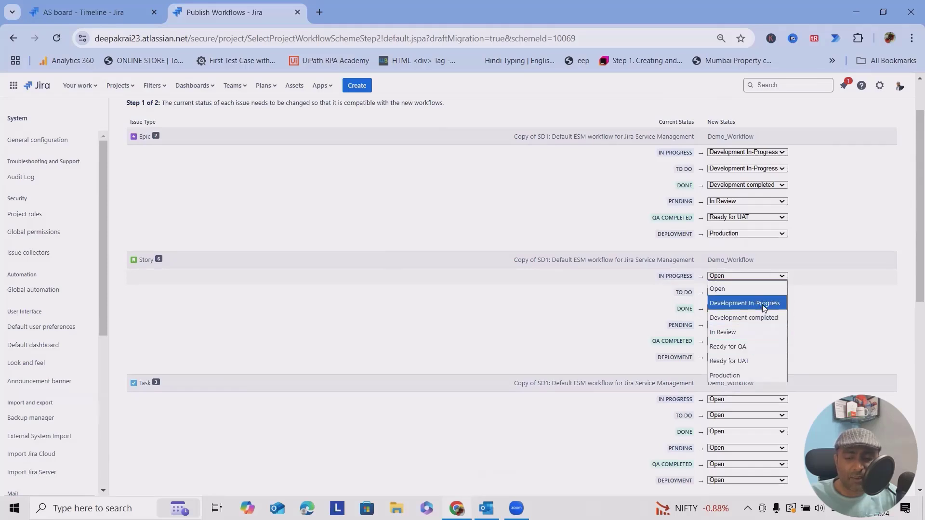
{"action": "left_click", "coordinate": [762, 303]}
{"action": "left_click", "coordinate": [744, 292]}
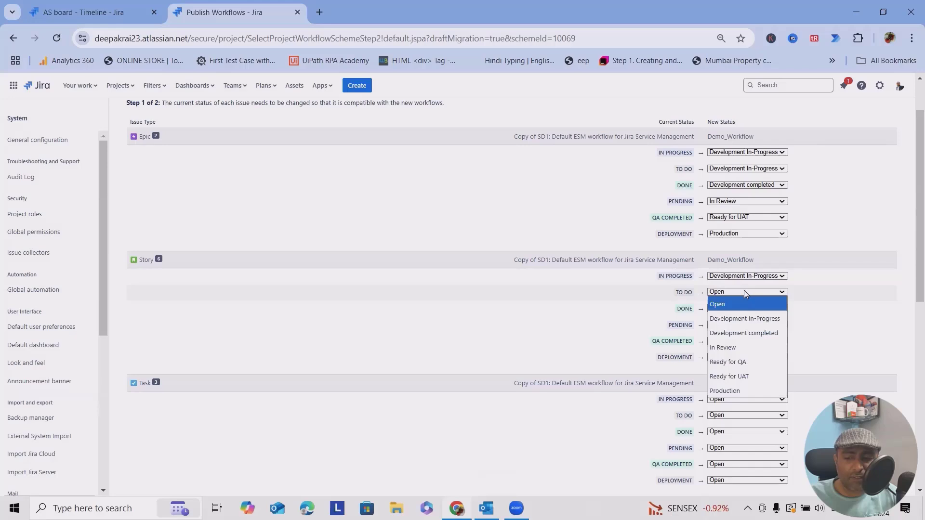
{"action": "left_click", "coordinate": [745, 332]}
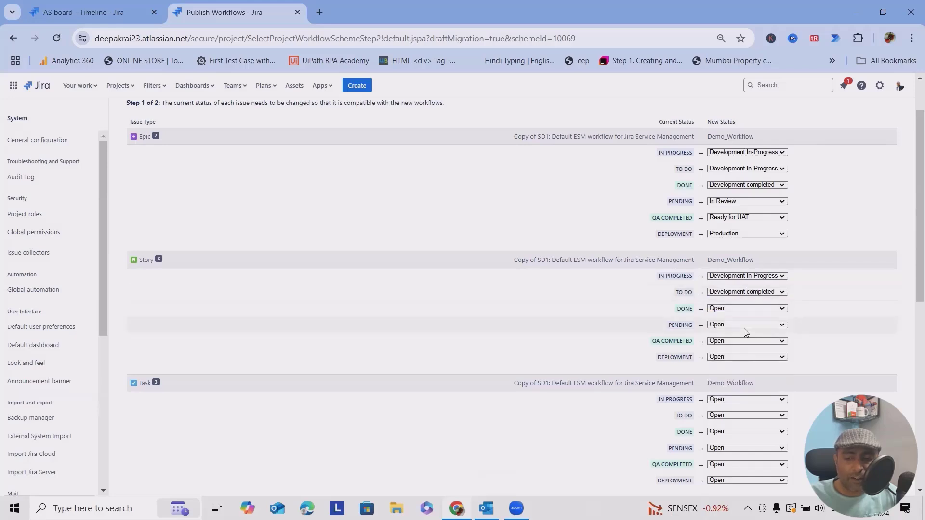
{"action": "left_click", "coordinate": [747, 294]}
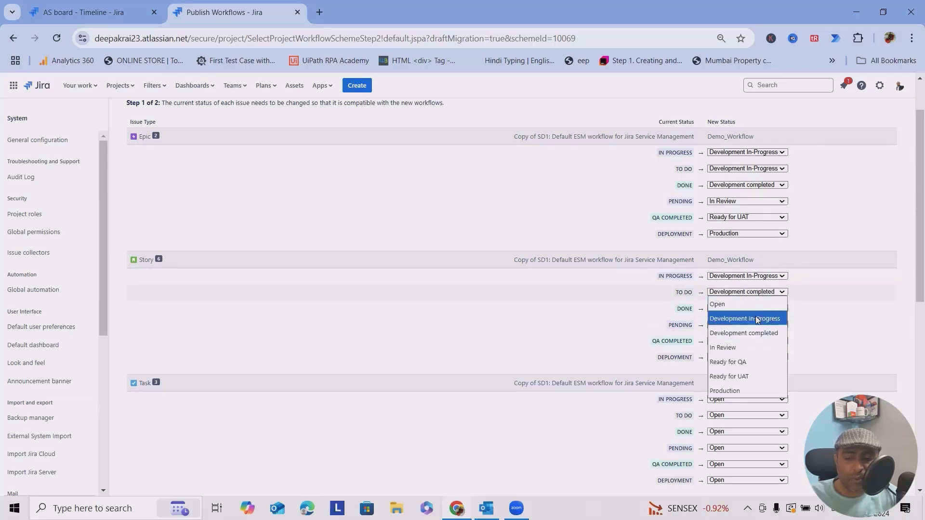
{"action": "left_click", "coordinate": [757, 320]}
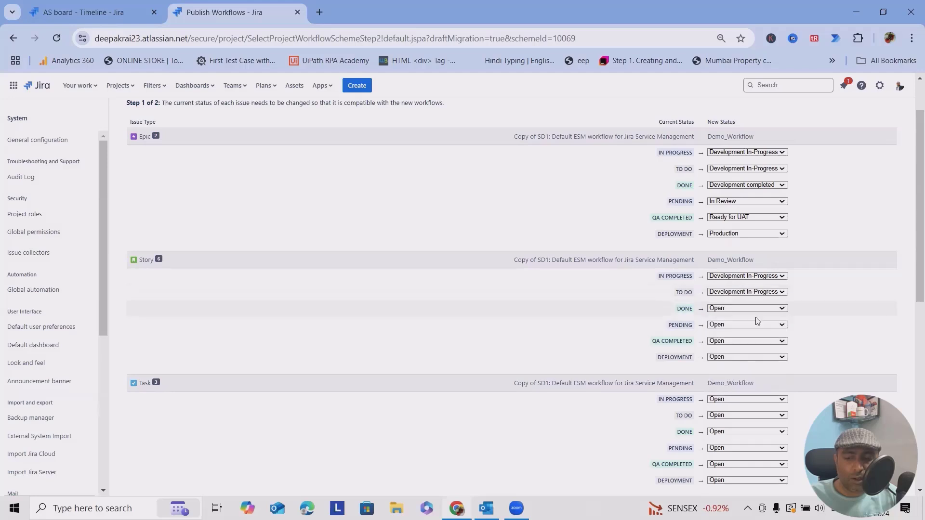
{"action": "left_click", "coordinate": [756, 309]}
{"action": "left_click", "coordinate": [747, 348]}
Map Story's Pending status to In Review, QA Completed to Ready for UAT, and Deployment to Production.
{"action": "left_click", "coordinate": [745, 331]}
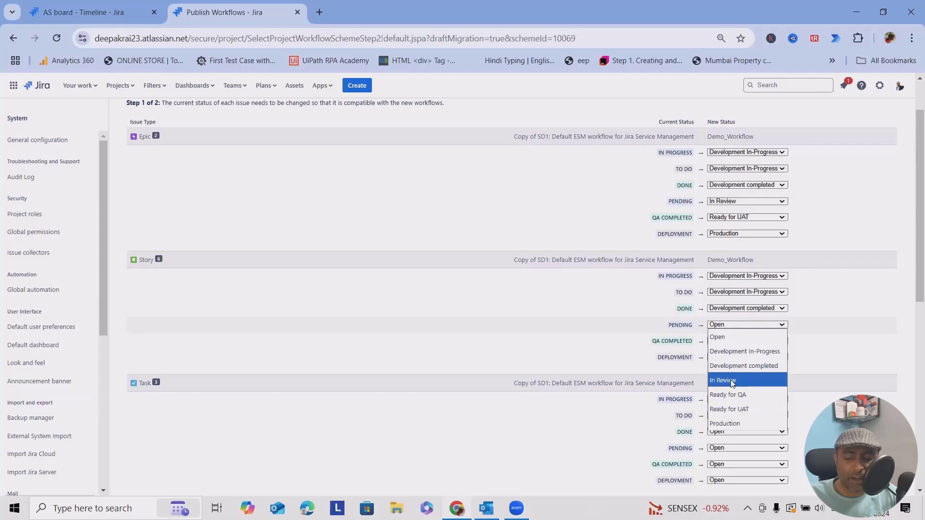
{"action": "left_click", "coordinate": [746, 376]}
{"action": "left_click", "coordinate": [745, 342]}
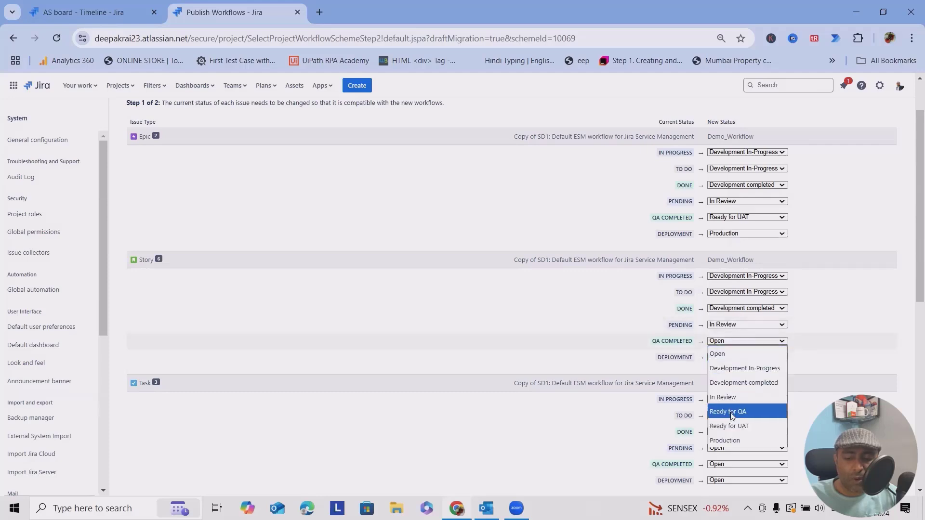
{"action": "left_click", "coordinate": [733, 424]}
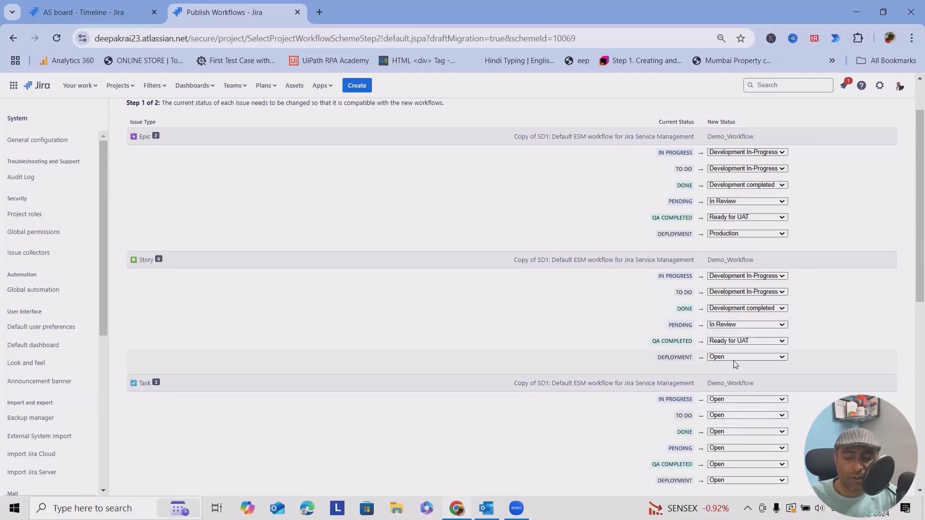
{"action": "left_click", "coordinate": [734, 356]}
{"action": "left_click", "coordinate": [732, 455]}
Map Task's In Progress and To Do statuses to Development In-Progress, and Done to Development completed.
{"action": "scroll", "coordinate": [815, 388], "scroll_direction": "down", "scroll_amount": 4}
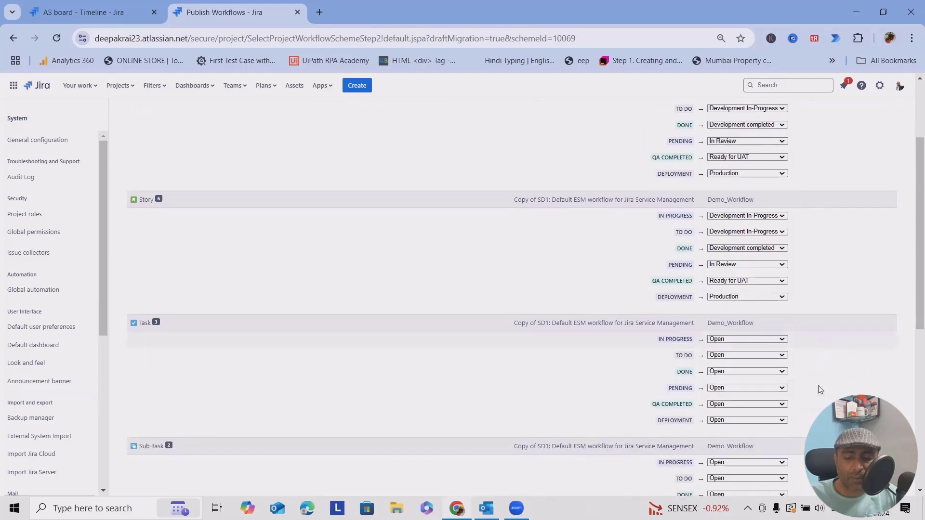
{"action": "left_click", "coordinate": [769, 219]}
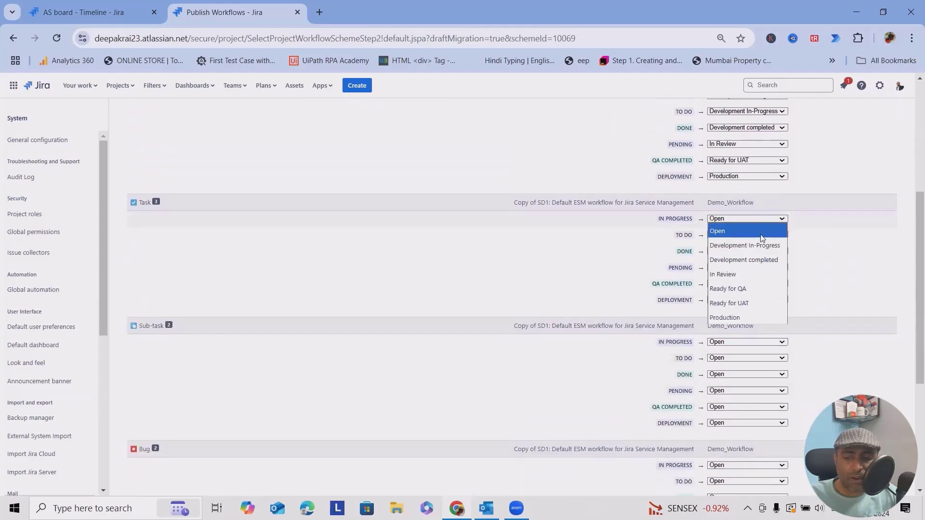
{"action": "scroll", "coordinate": [859, 206], "scroll_direction": "up", "scroll_amount": 3}
{"action": "scroll", "coordinate": [815, 277], "scroll_direction": "down", "scroll_amount": 1}
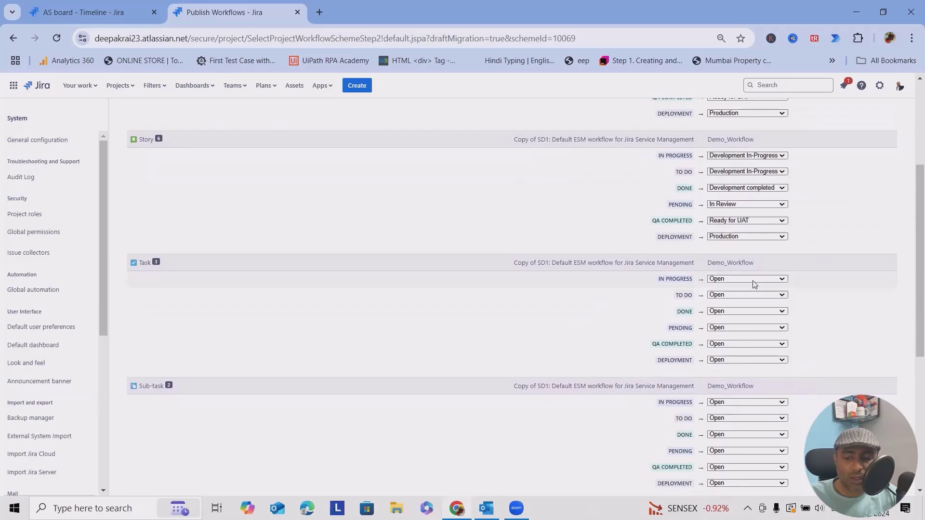
{"action": "left_click", "coordinate": [749, 279]}
{"action": "left_click", "coordinate": [752, 305]}
{"action": "left_click", "coordinate": [764, 296]}
{"action": "left_click", "coordinate": [757, 322]}
{"action": "left_click", "coordinate": [762, 312]}
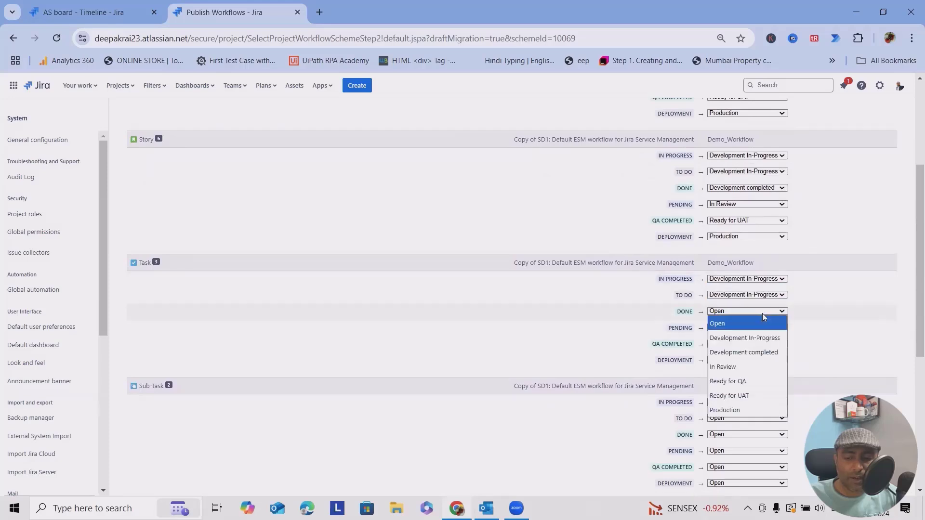
{"action": "left_click", "coordinate": [759, 361]}
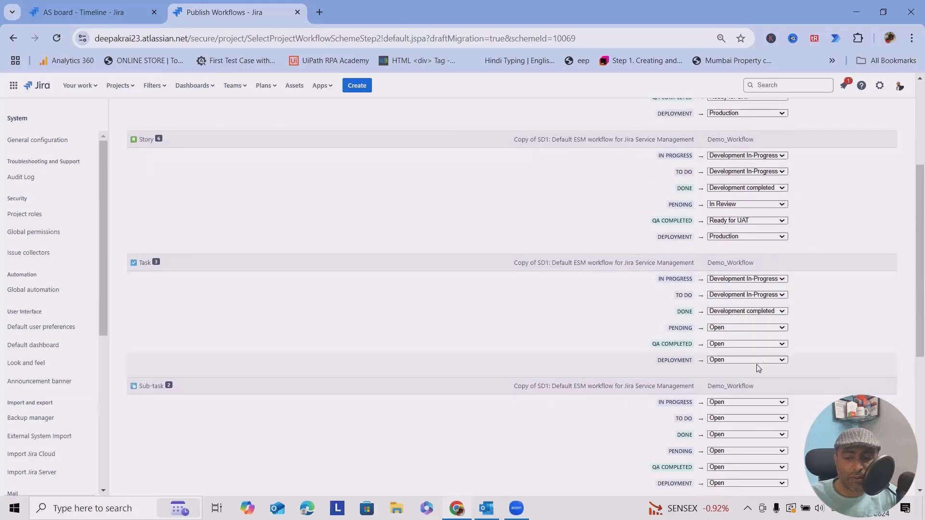
Map Task's Pending status to In Review, QA Completed to Ready for UAT, and Deployment to Production.
{"action": "left_click", "coordinate": [746, 328]}
{"action": "left_click", "coordinate": [733, 383]}
{"action": "left_click", "coordinate": [761, 345]}
{"action": "left_click", "coordinate": [743, 429]}
{"action": "left_click", "coordinate": [763, 361]}
{"action": "left_click", "coordinate": [724, 458]}
Map Sub-task's In Progress and To Do statuses to Development In-Progress, and Done to Development completed.
{"action": "scroll", "coordinate": [763, 419], "scroll_direction": "down", "scroll_amount": 5}
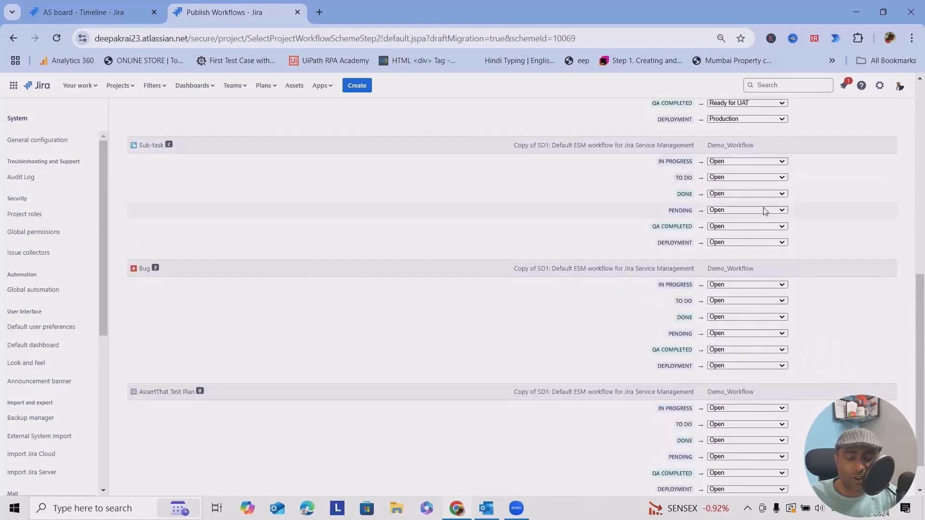
{"action": "left_click", "coordinate": [776, 162]}
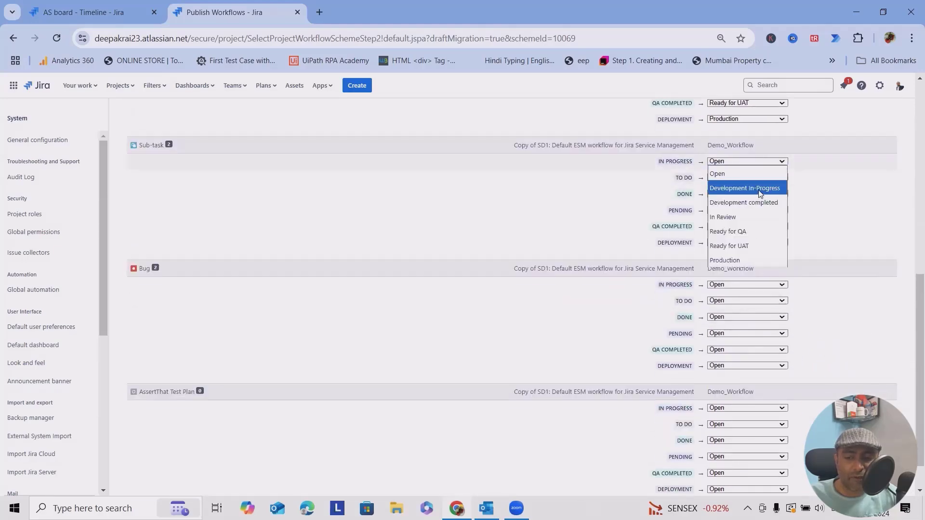
{"action": "left_click", "coordinate": [759, 193]}
{"action": "left_click", "coordinate": [751, 178]}
{"action": "left_click", "coordinate": [751, 203]}
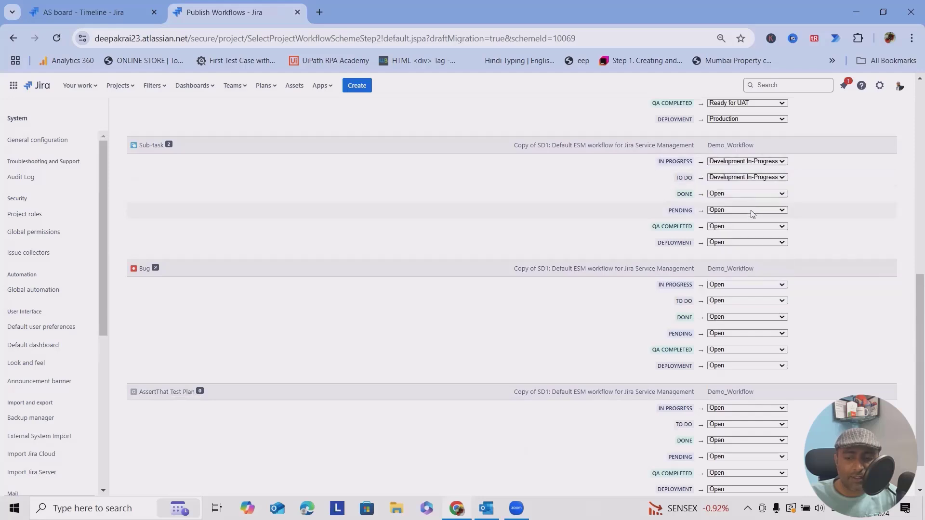
{"action": "left_click", "coordinate": [764, 195]}
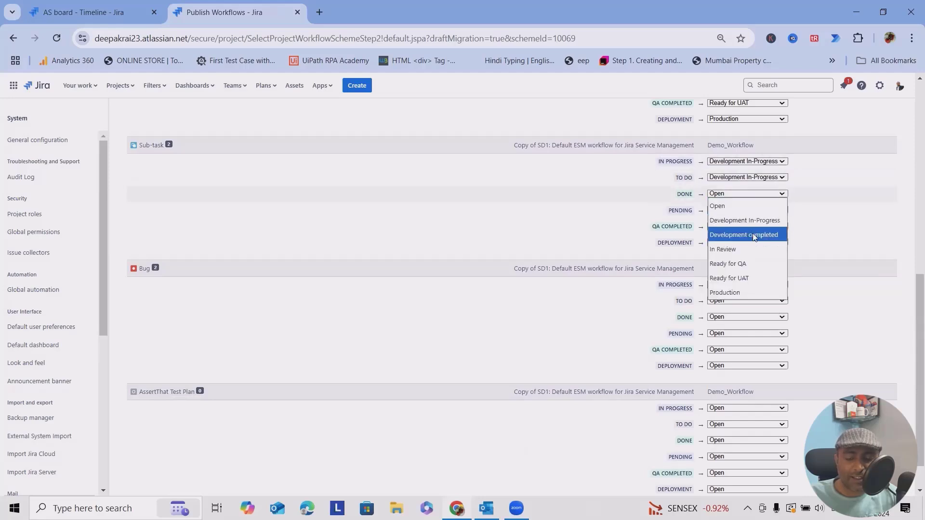
{"action": "left_click", "coordinate": [754, 235]}
Map Sub-task's Pending status to In Review, QA Completed to Ready for UAT, and Deployment to Production.
{"action": "left_click", "coordinate": [756, 211]}
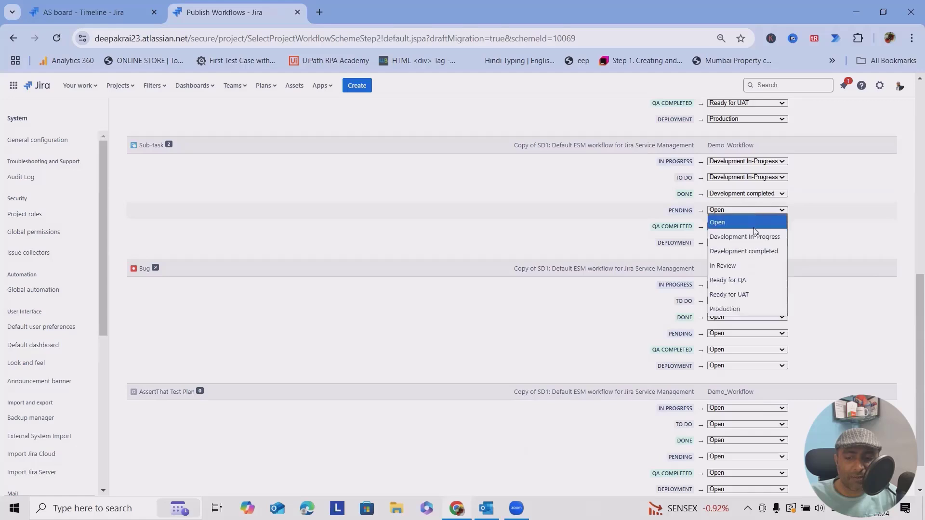
{"action": "left_click", "coordinate": [752, 266]}
{"action": "left_click", "coordinate": [763, 245]}
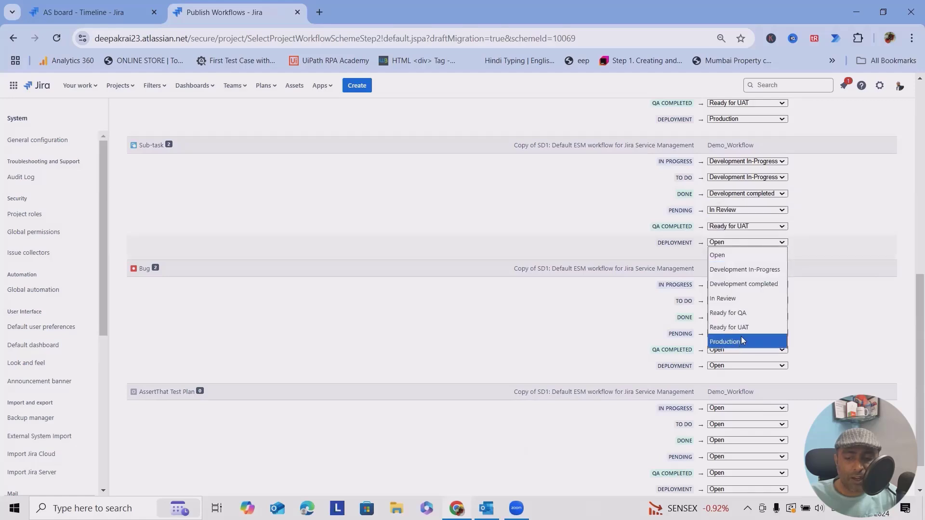
{"action": "left_click", "coordinate": [769, 340]}
Map Bug's In Progress and To Do to Development In-Progress, Done to Development completed, Pending to In Review, QA Completed to Ready for UAT, Deployment to Production.
{"action": "left_click", "coordinate": [770, 286]}
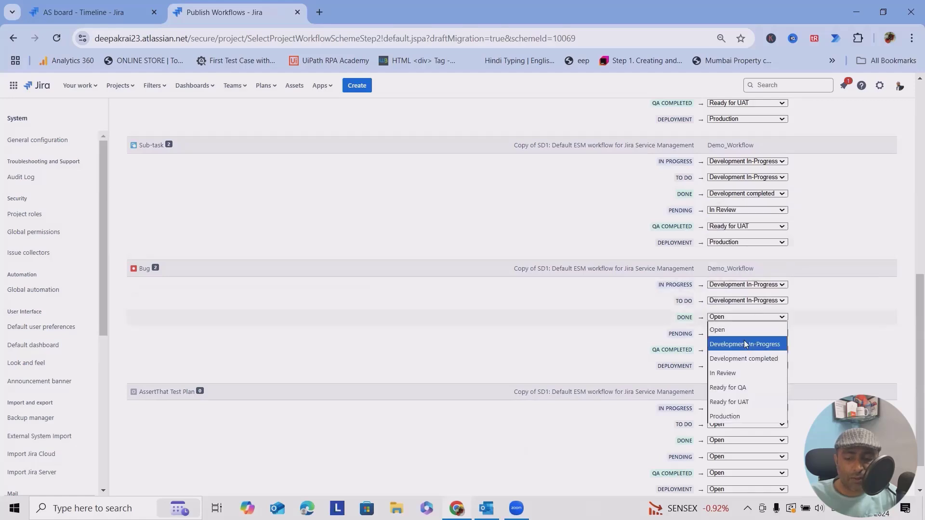
{"action": "left_click", "coordinate": [743, 357]}
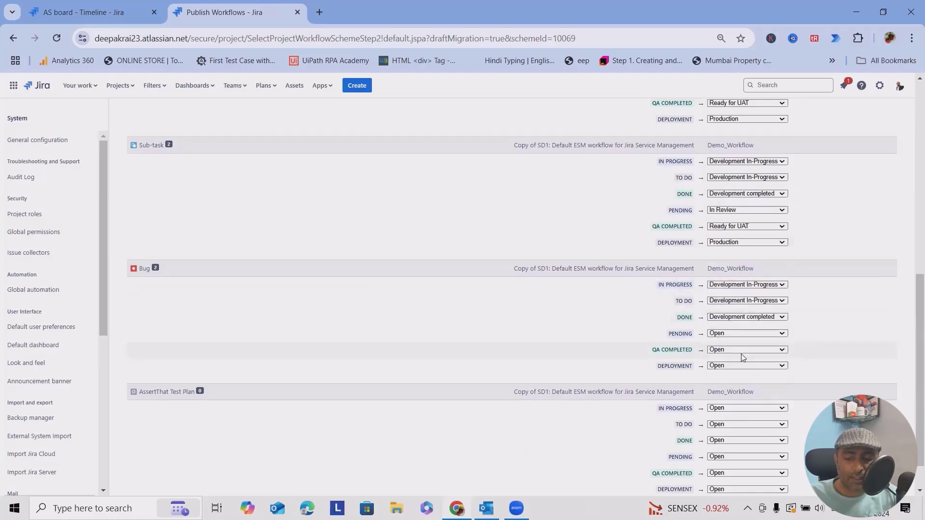
{"action": "left_click", "coordinate": [749, 333]}
{"action": "left_click", "coordinate": [740, 391]}
{"action": "left_click", "coordinate": [766, 351]}
{"action": "left_click", "coordinate": [728, 434]}
{"action": "left_click", "coordinate": [747, 366]}
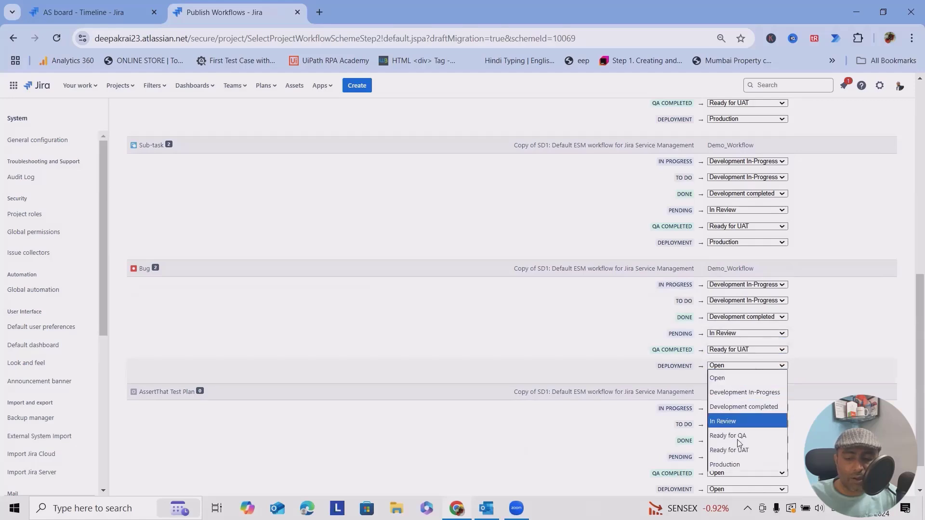
{"action": "left_click", "coordinate": [725, 464]}
{"action": "scroll", "coordinate": [771, 383], "scroll_direction": "down", "scroll_amount": 1}
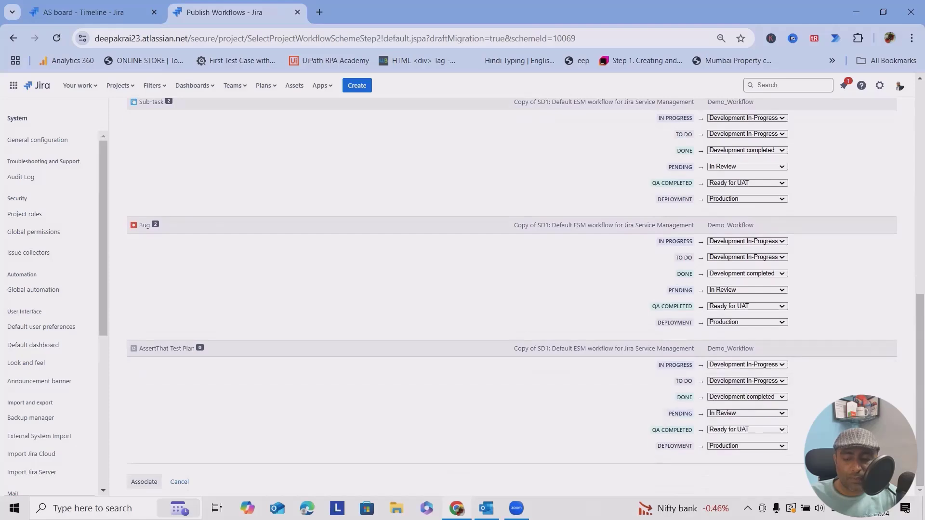
Associate the mapped statuses with the workflow scheme, acknowledge the completed migration and check the issue types assigned to Demo_Workflow.
{"action": "scroll", "coordinate": [854, 335], "scroll_direction": "up", "scroll_amount": 10}
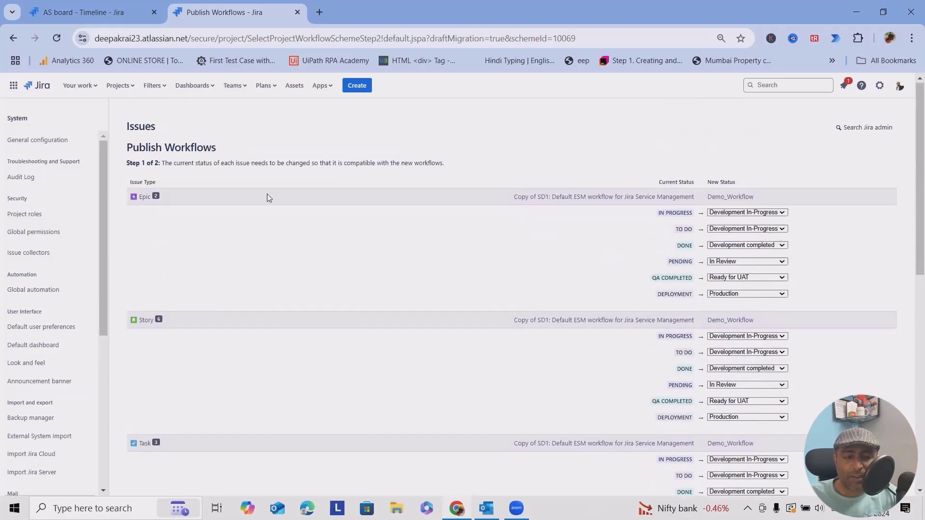
{"action": "scroll", "coordinate": [800, 313], "scroll_direction": "down", "scroll_amount": 10}
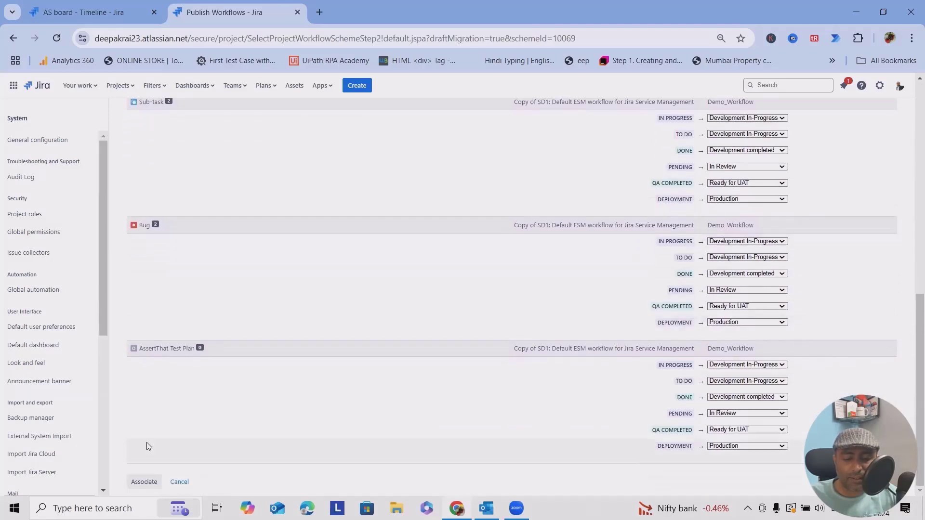
{"action": "left_click", "coordinate": [145, 482]}
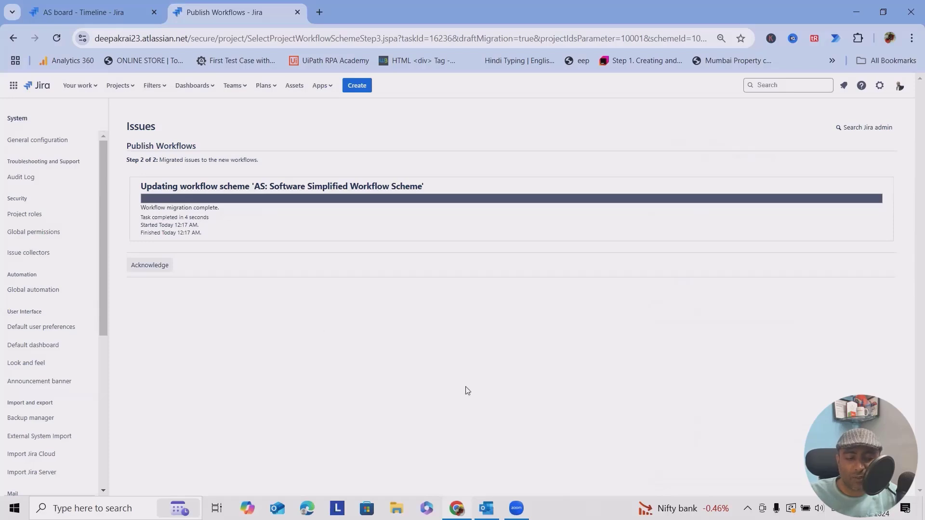
{"action": "left_click", "coordinate": [160, 265]}
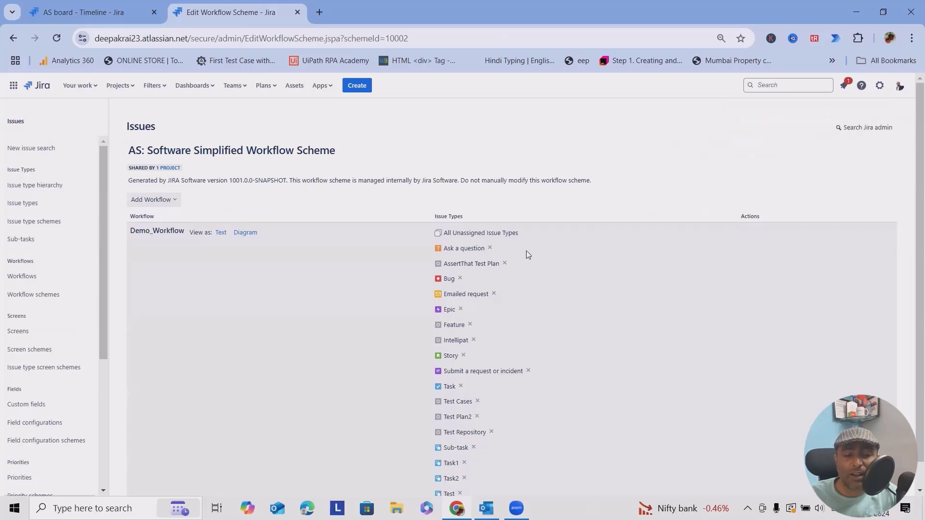
{"action": "scroll", "coordinate": [526, 250], "scroll_direction": "down", "scroll_amount": 1}
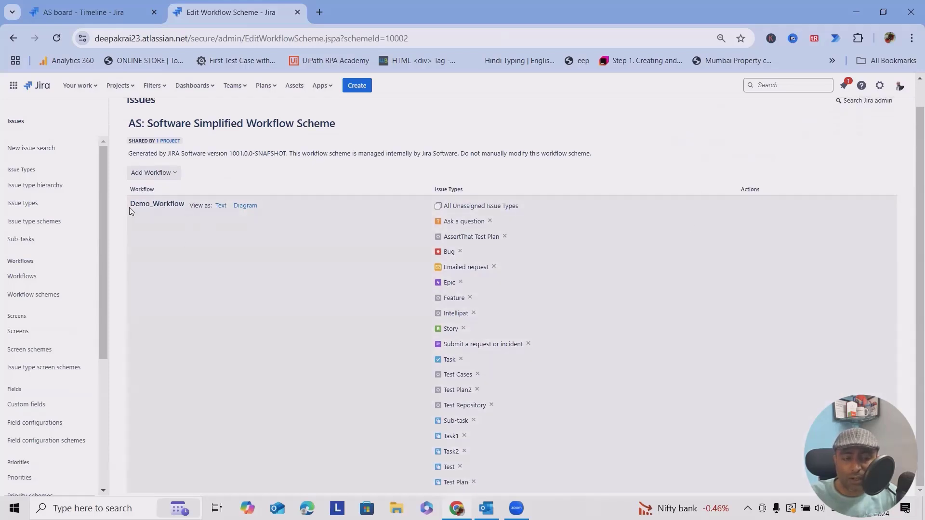
{"action": "left_click_drag", "start_coordinate": [131, 208], "coordinate": [231, 203]}
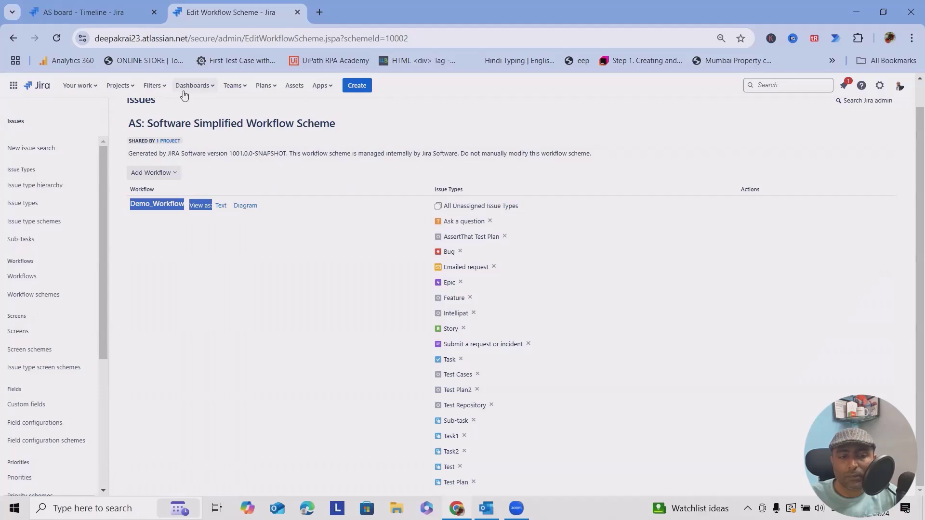
Open the Assertthat project's active sprint board and check the status of the Amazon Order 1 issue.
{"action": "left_click", "coordinate": [120, 86]}
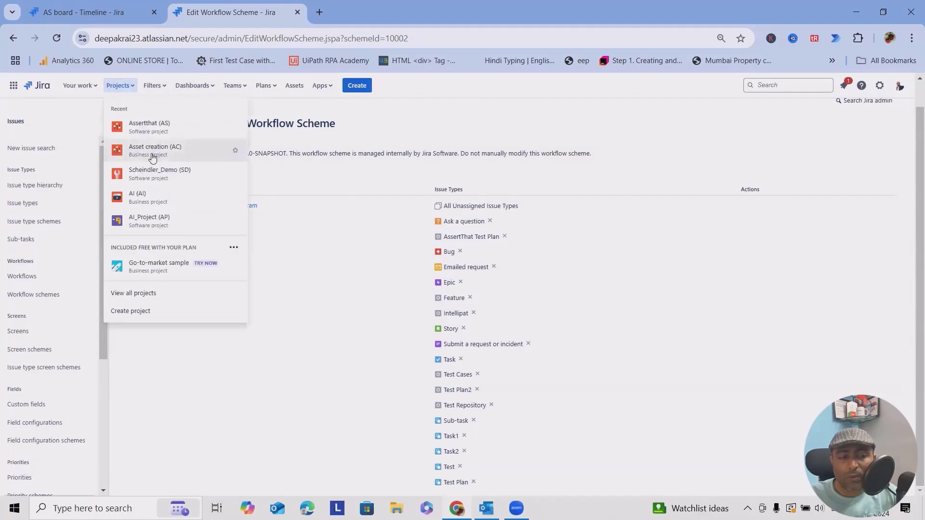
{"action": "left_click", "coordinate": [150, 126]}
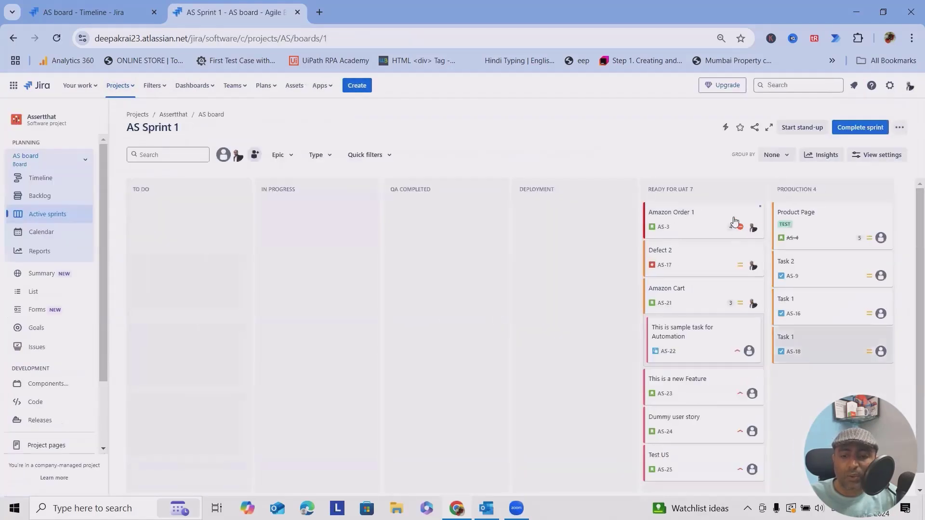
{"action": "left_click", "coordinate": [702, 226]}
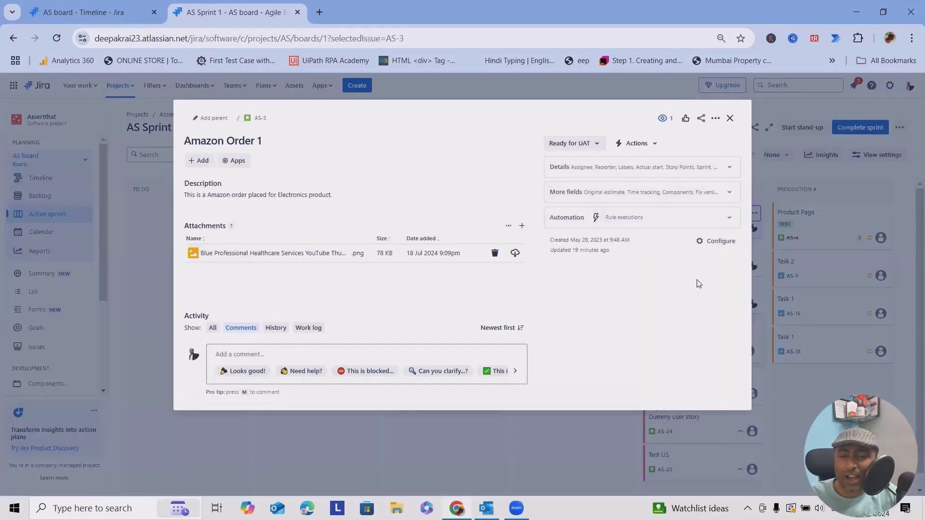
{"action": "left_click", "coordinate": [735, 119]}
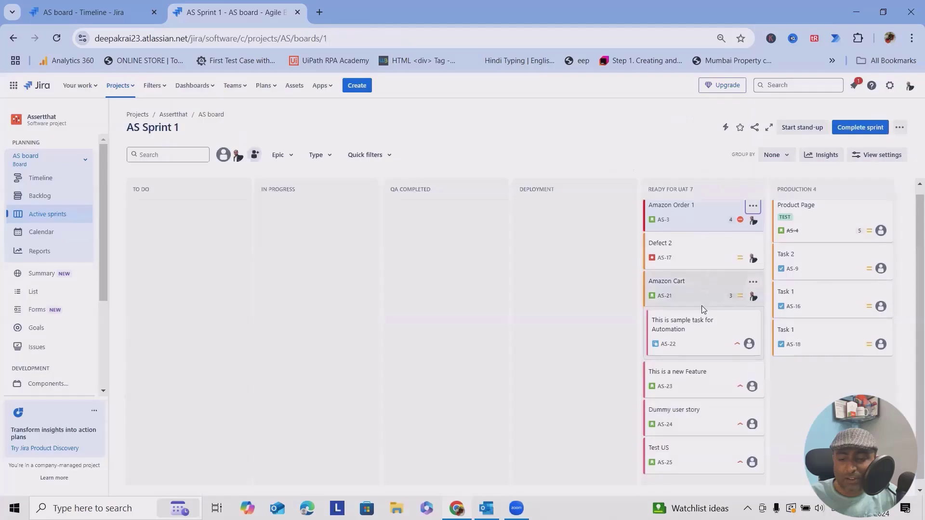